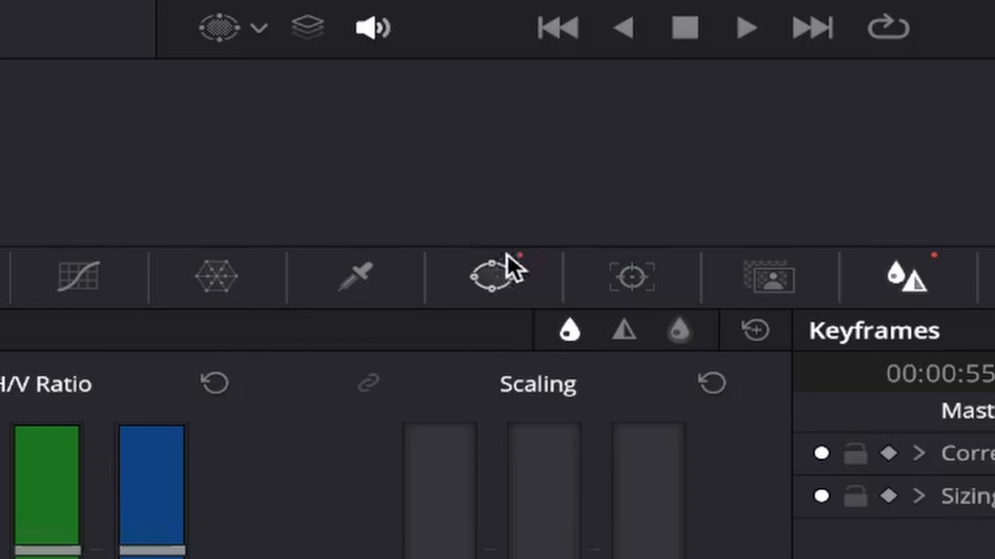
- Hide the spoon window's on-screen outline in the viewer and play the first timeline clip on the Edit page
{"action": "left_click", "coordinate": [505, 276]}
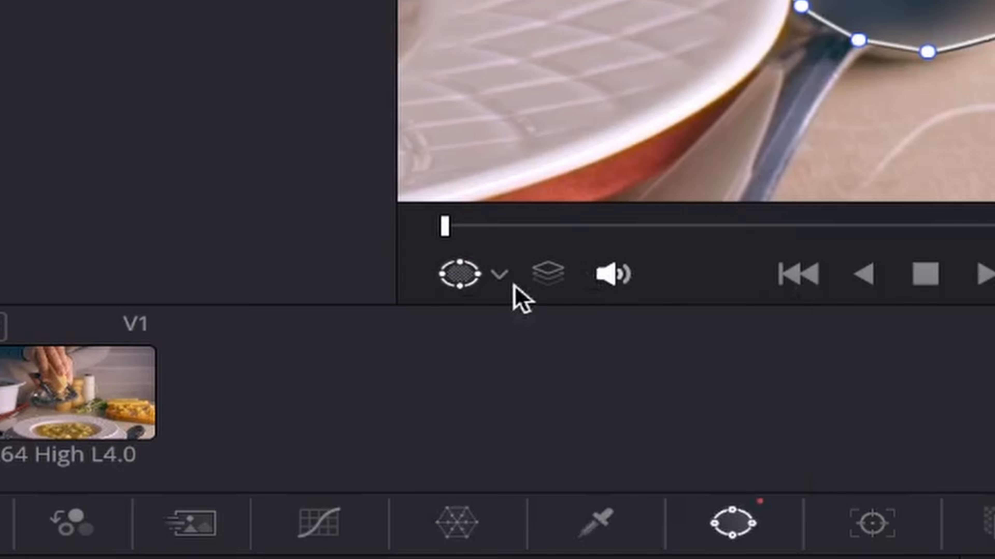
{"action": "left_click", "coordinate": [259, 30]}
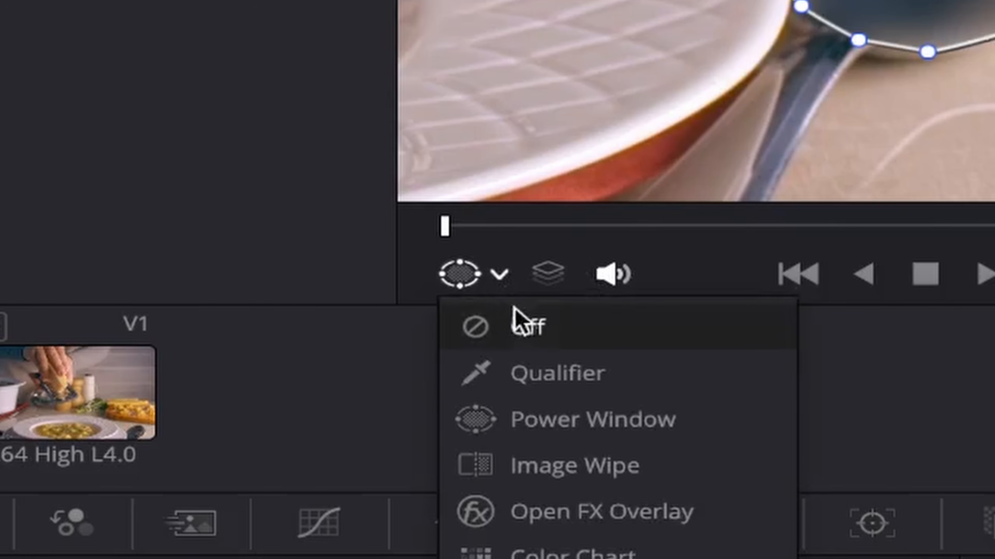
{"action": "left_click", "coordinate": [517, 329]}
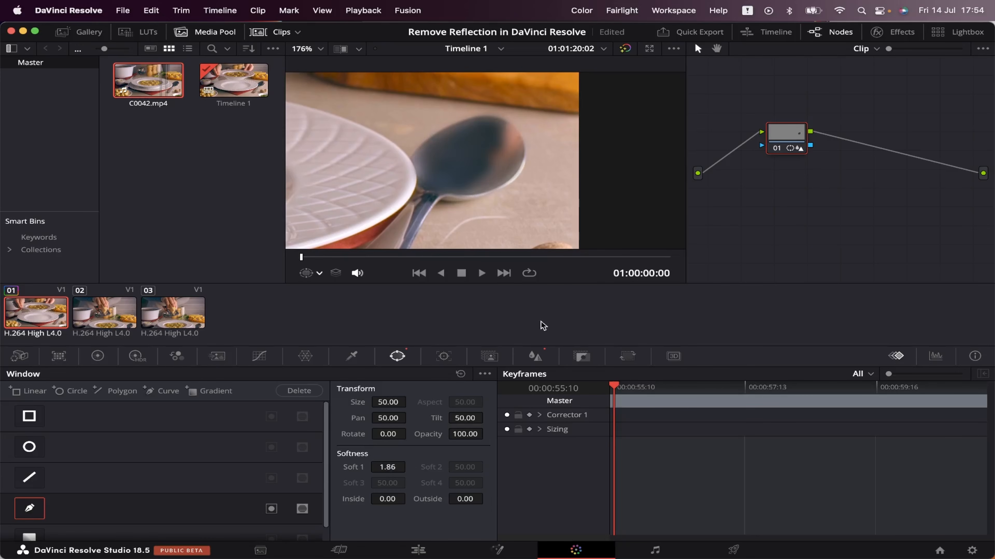
{"action": "left_click", "coordinate": [418, 550]}
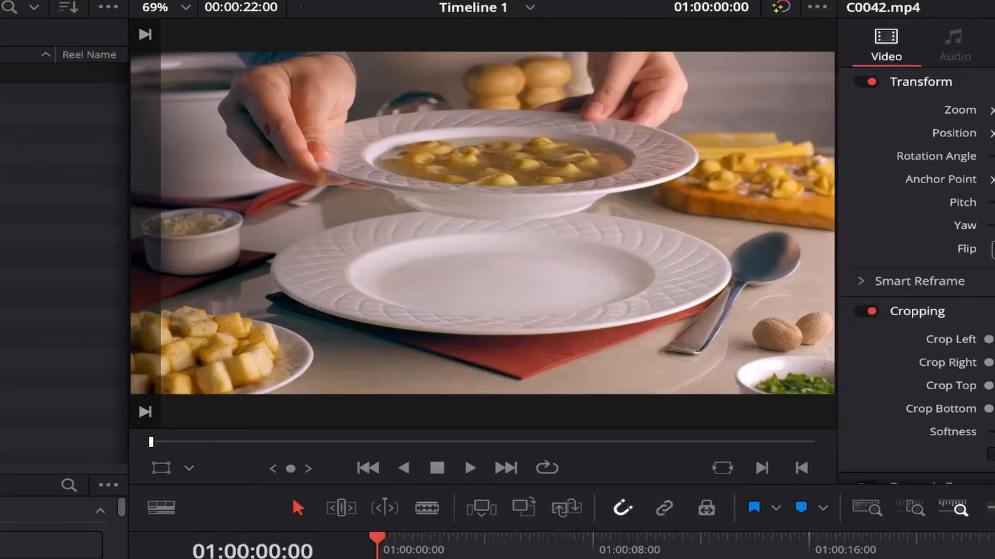
{"action": "key", "text": "space"}
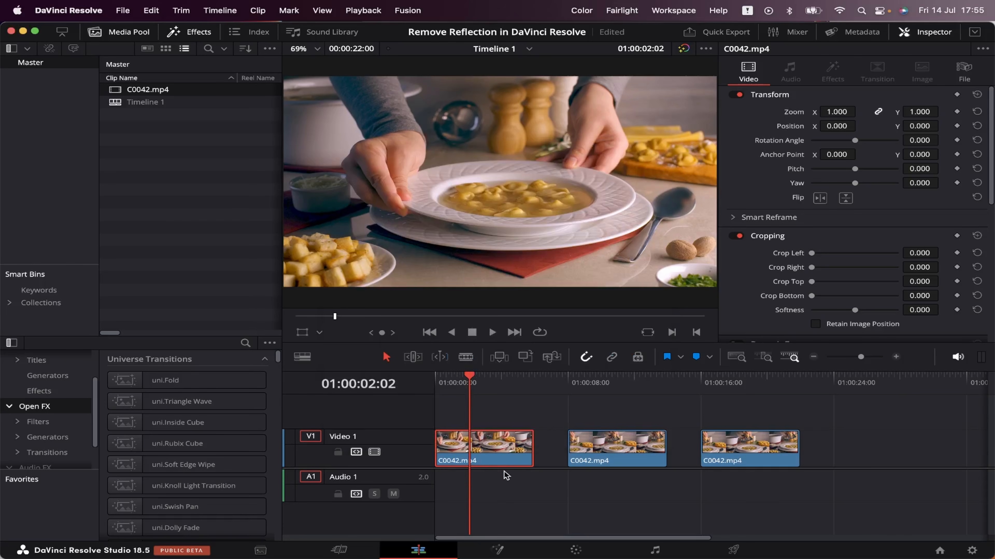
- Remove the attributes of the first timeline clip, including Color Correction, and return the playhead to the timeline start
{"action": "right_click", "coordinate": [490, 449]}
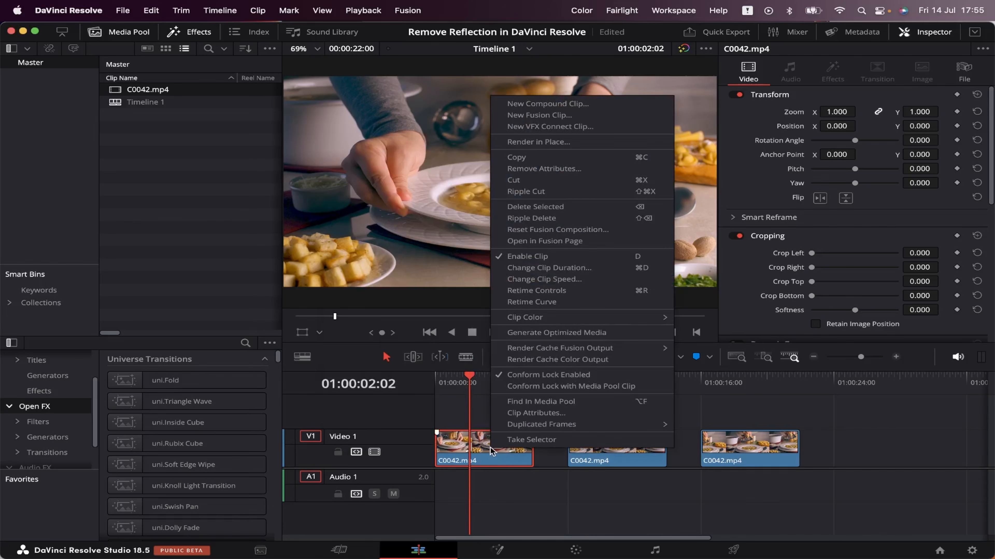
{"action": "left_click", "coordinate": [536, 169]}
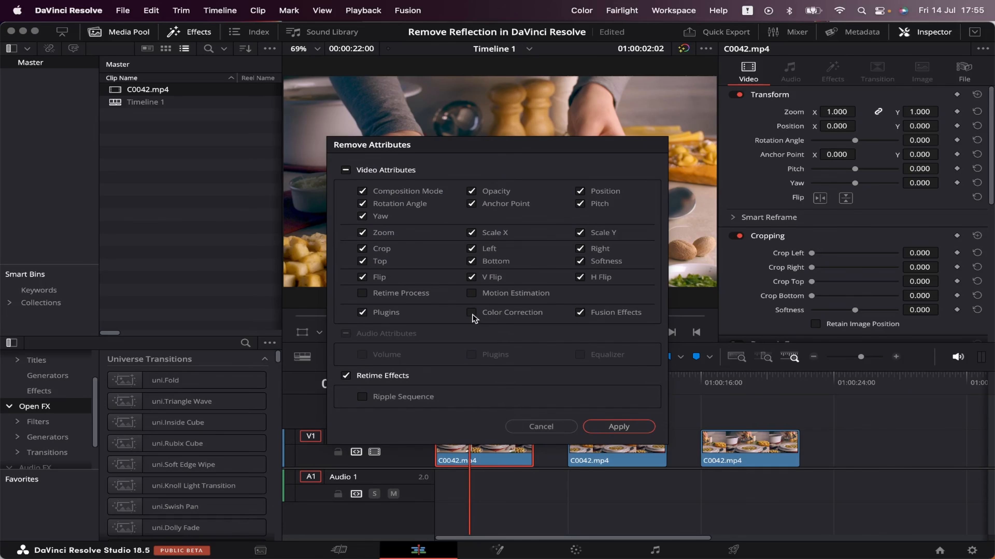
{"action": "left_click", "coordinate": [618, 426]}
{"action": "key", "text": "Home"}
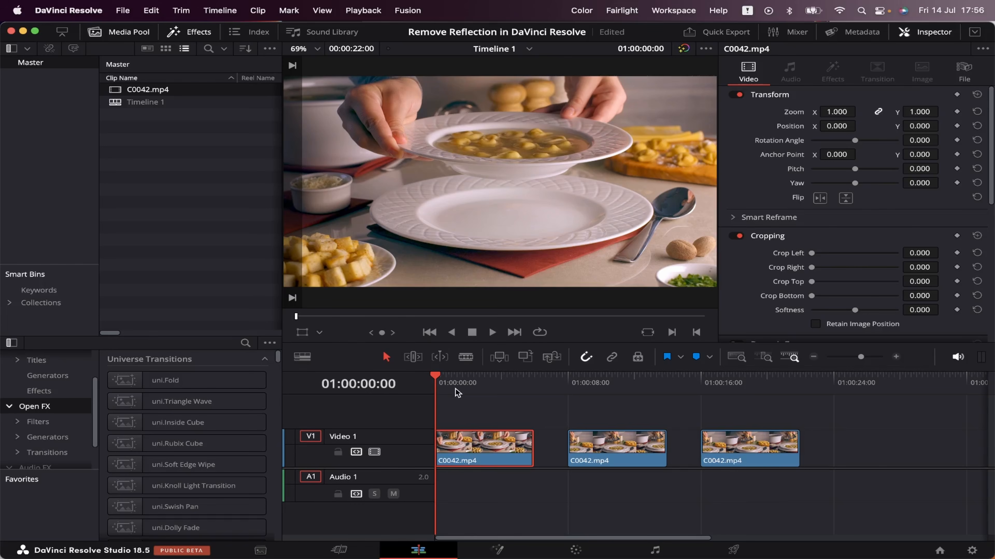
{"action": "left_click", "coordinate": [475, 424]}
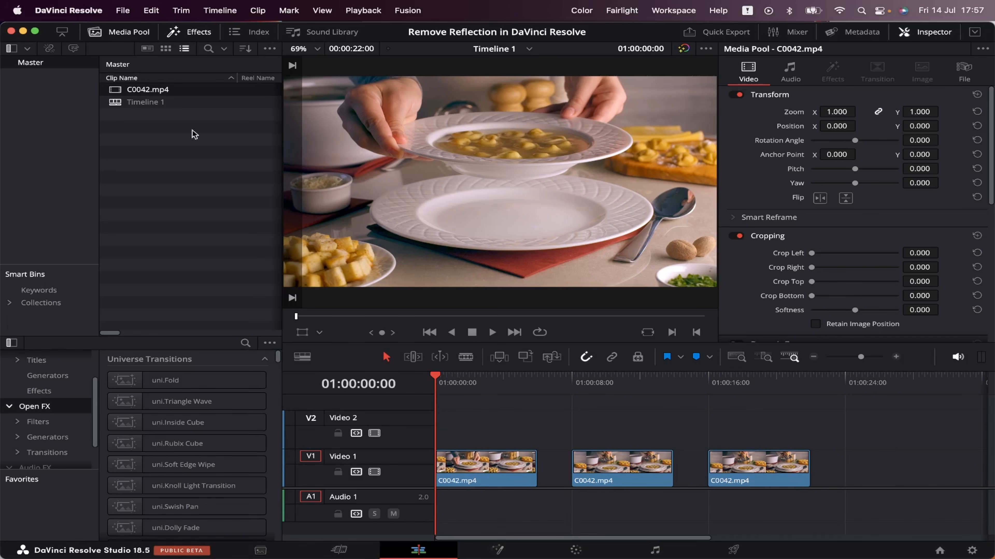
- Open the source clip C0042.mp4 and mark an in point at 01:02:04:05, where the spoon is free of reflections
{"action": "double_click", "coordinate": [122, 92]}
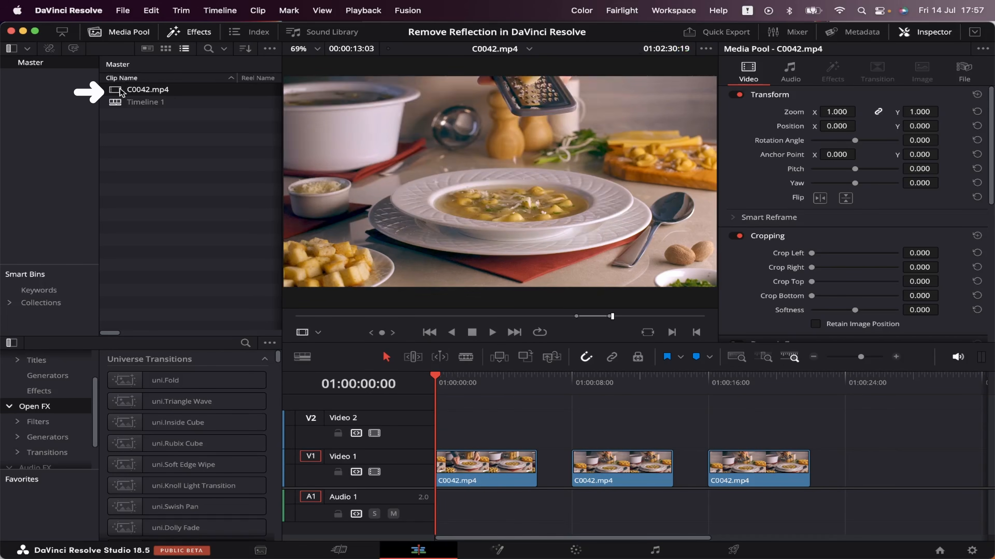
{"action": "left_click_drag", "start_coordinate": [299, 318], "coordinate": [545, 313]}
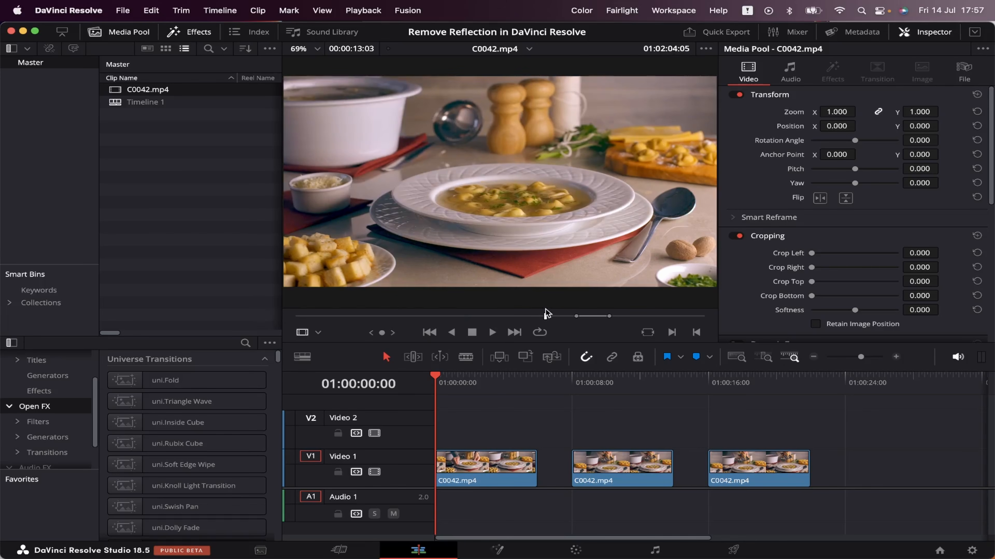
{"action": "key", "text": "i"}
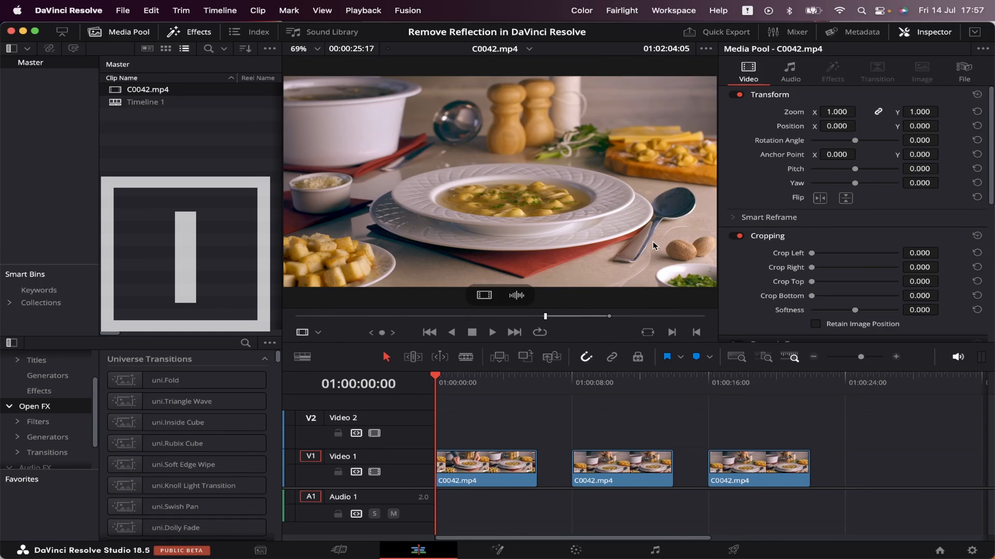
- Place only the video of the marked C0042.mp4 section on Video 2 above the first clip, trimmed to that clip's length
{"action": "mouse_move", "coordinate": [486, 305]}
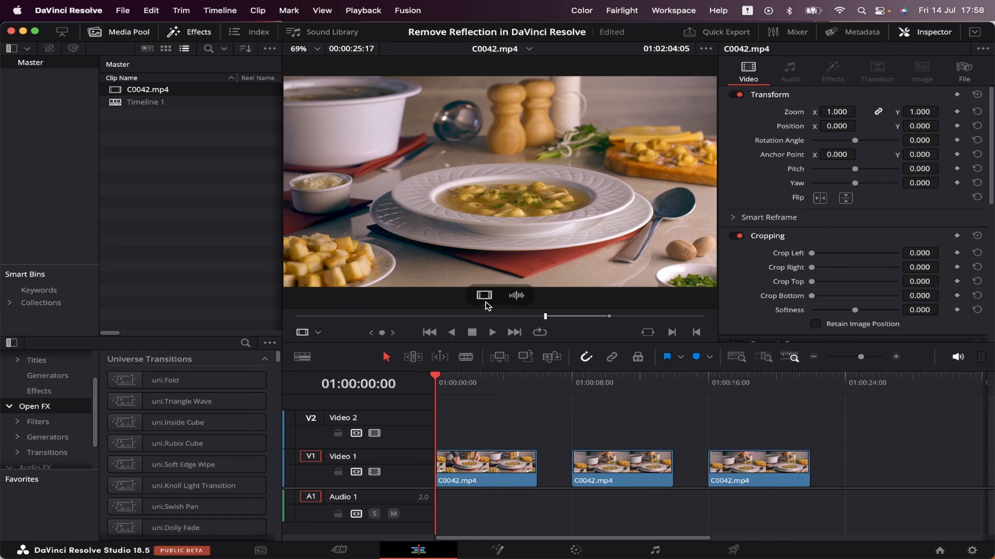
{"action": "left_click_drag", "start_coordinate": [485, 296], "coordinate": [485, 425]}
{"action": "left_click_drag", "start_coordinate": [875, 426], "coordinate": [534, 427]}
- Turn the Video 2 clip into a freeze frame and scrub through it to check the still image
{"action": "left_click", "coordinate": [473, 430]}
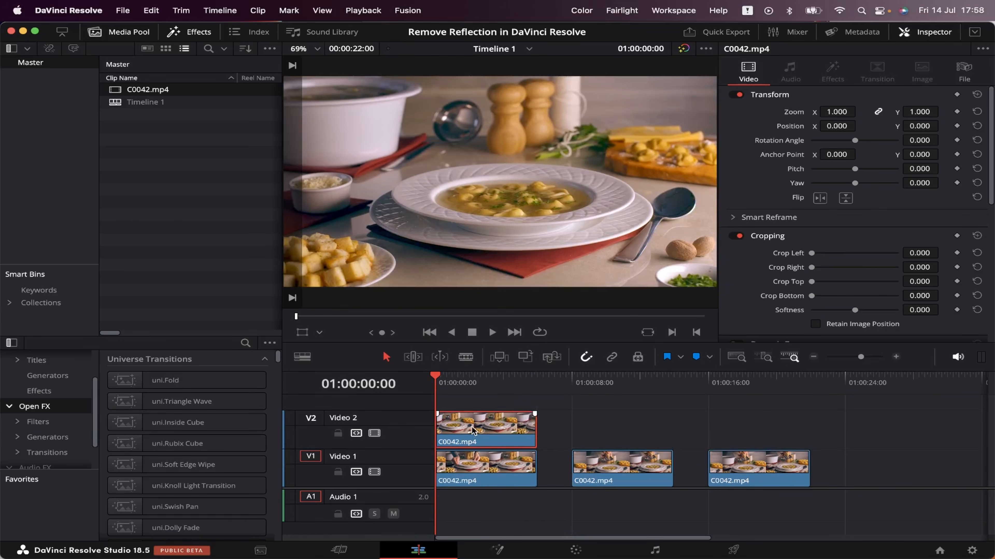
{"action": "key", "text": "shift+r"}
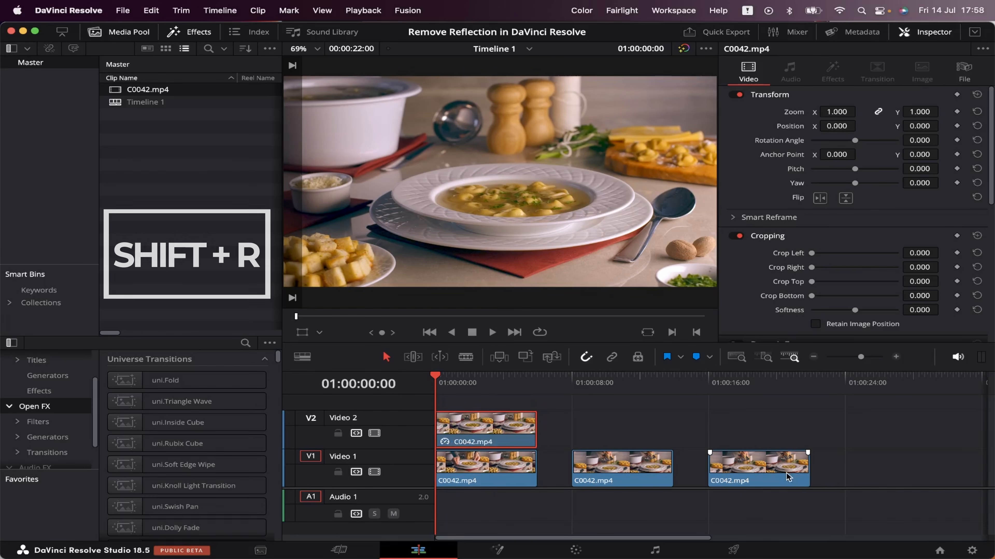
{"action": "left_click_drag", "start_coordinate": [439, 382], "coordinate": [473, 387]}
{"action": "key", "text": "Home"}
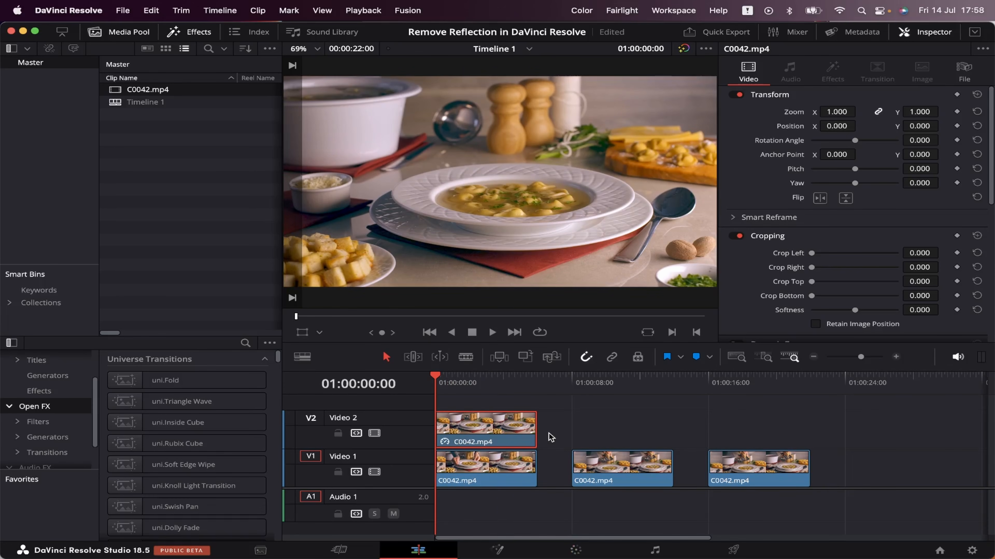
- Draw a closed curve window around the spoon's bowl in the freeze frame on the Color page
{"action": "left_click", "coordinate": [576, 547]}
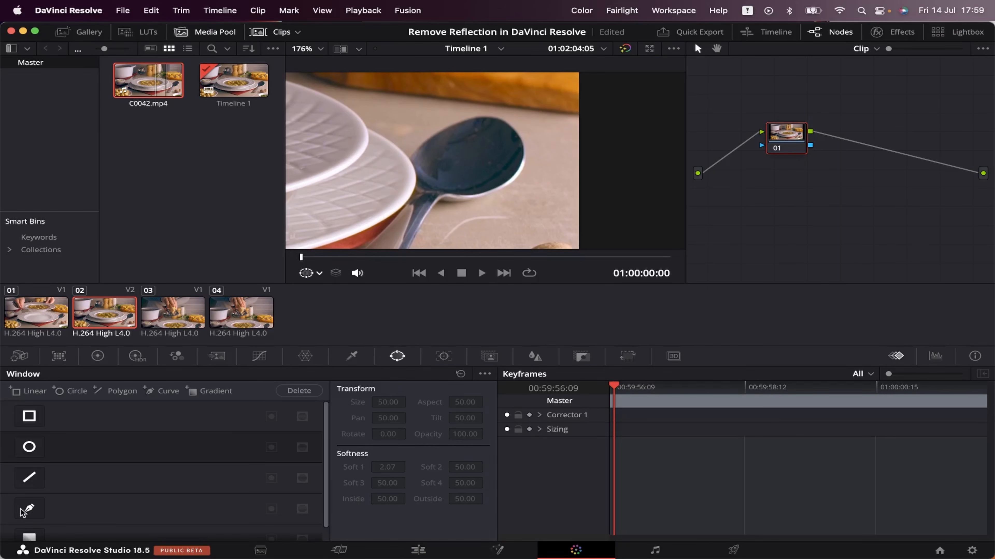
{"action": "left_click", "coordinate": [28, 509]}
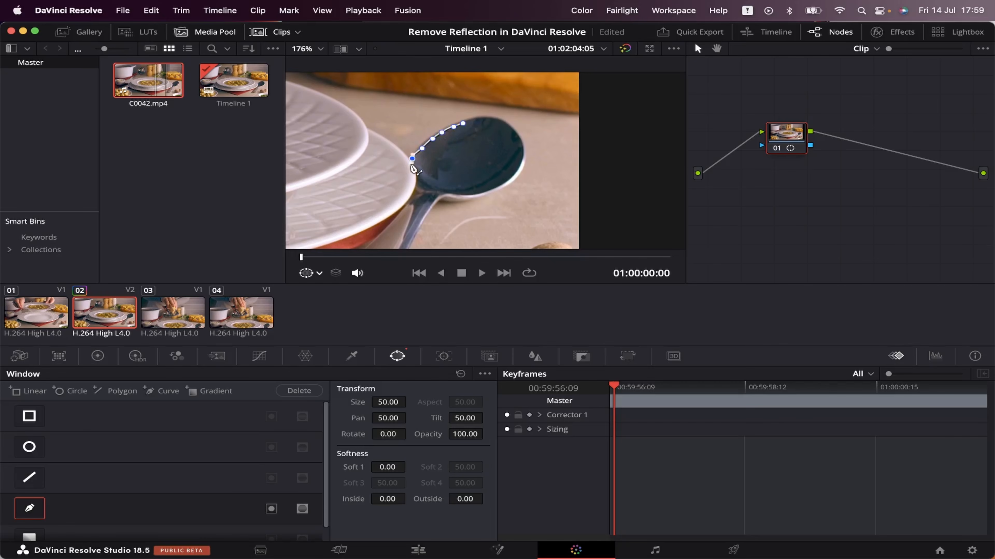
{"action": "left_click", "coordinate": [484, 193]}
{"action": "left_click", "coordinate": [498, 186]}
{"action": "left_click", "coordinate": [511, 179]}
{"action": "left_click", "coordinate": [519, 169]}
{"action": "left_click", "coordinate": [512, 126]}
{"action": "left_click", "coordinate": [504, 119]}
{"action": "left_click", "coordinate": [491, 116]}
{"action": "left_click", "coordinate": [462, 123]}
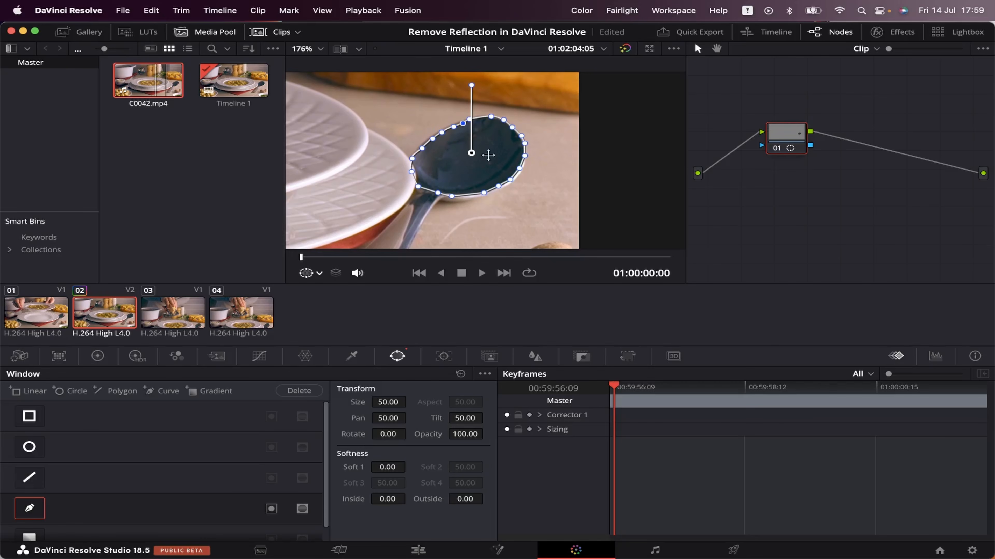
- Hide the window outline, add an alpha output to the node graph, and connect node 01's alpha output to it
{"action": "left_click", "coordinate": [319, 274]}
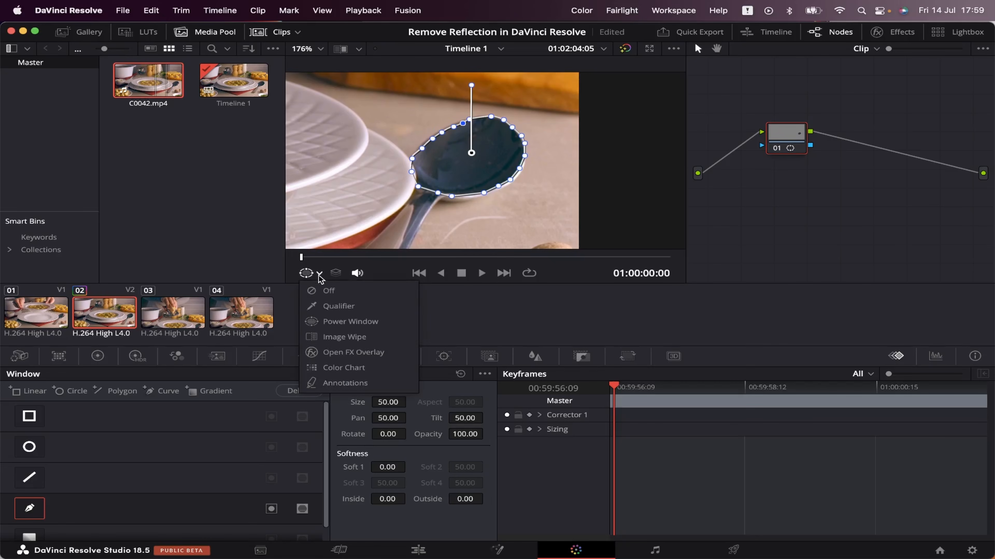
{"action": "left_click", "coordinate": [329, 292]}
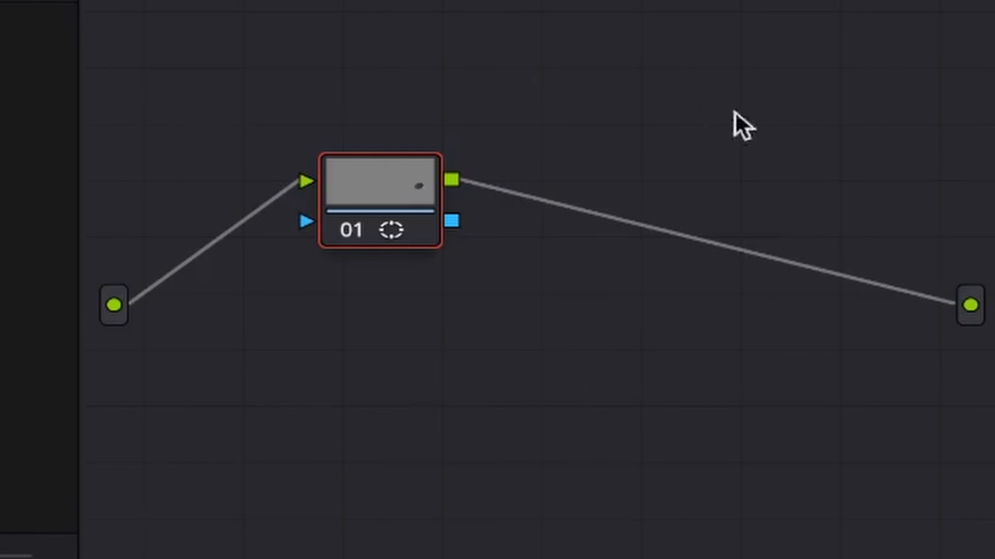
{"action": "right_click", "coordinate": [611, 351]}
{"action": "left_click", "coordinate": [618, 501]}
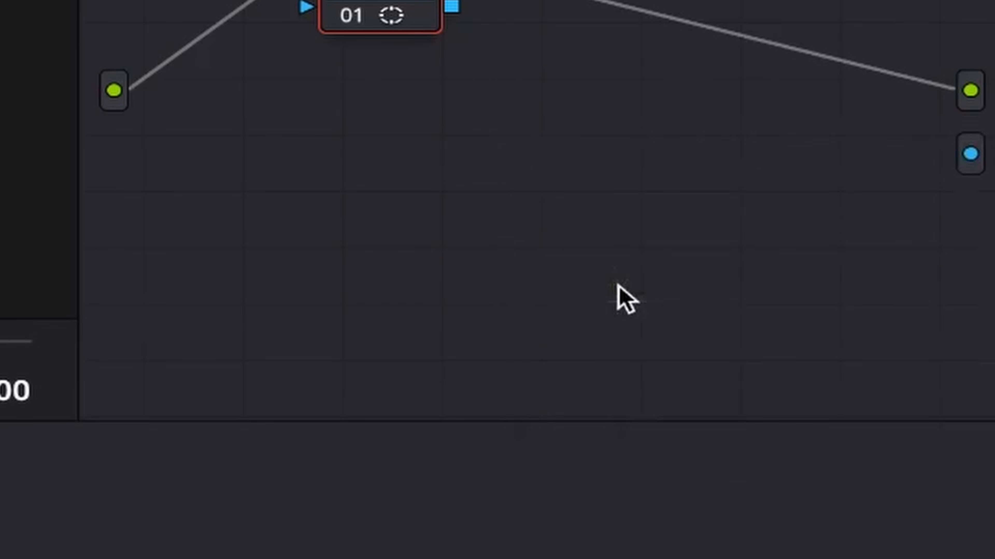
{"action": "left_click_drag", "start_coordinate": [450, 131], "coordinate": [986, 285]}
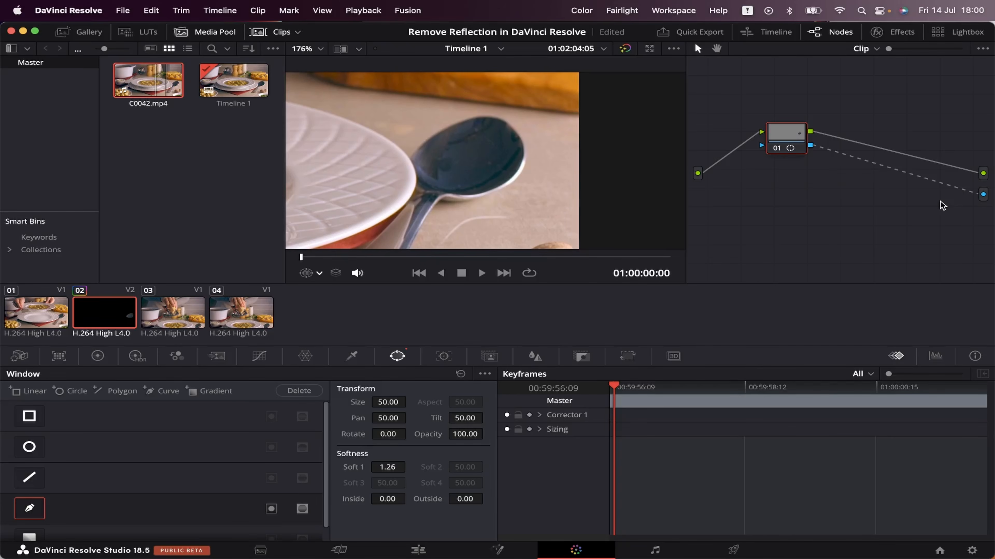
- Play the composited first clip on the Edit page to check the spoon for remaining reflections
{"action": "left_click", "coordinate": [418, 550]}
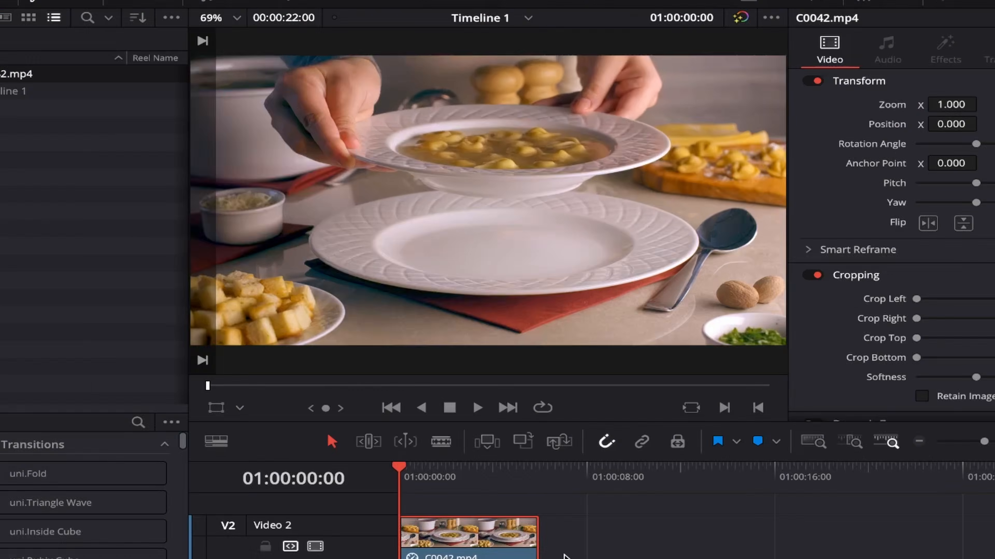
{"action": "key", "text": "space"}
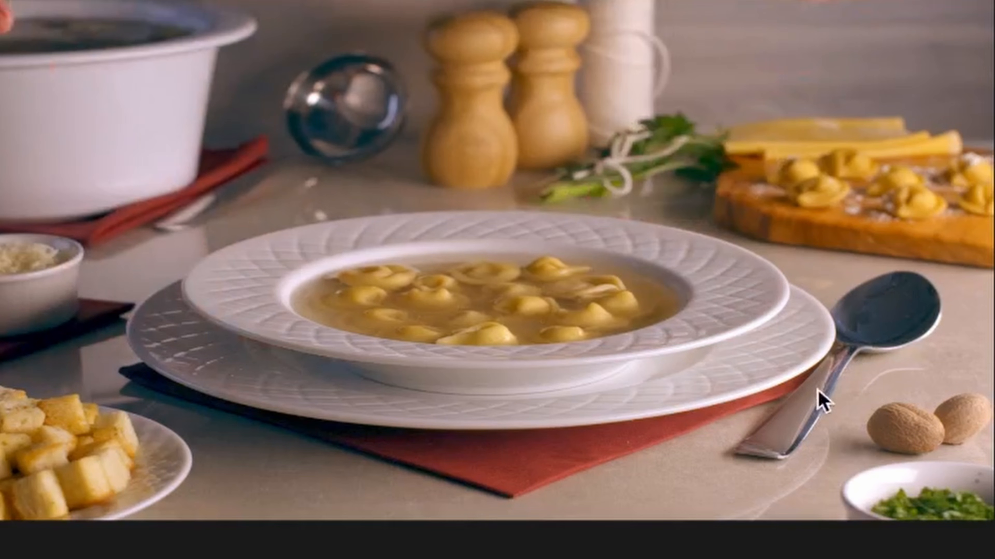
{"action": "key", "text": "Escape"}
- Show the power window on the freeze frame again and extend its outline down along the spoon's handle
{"action": "left_click", "coordinate": [576, 550]}
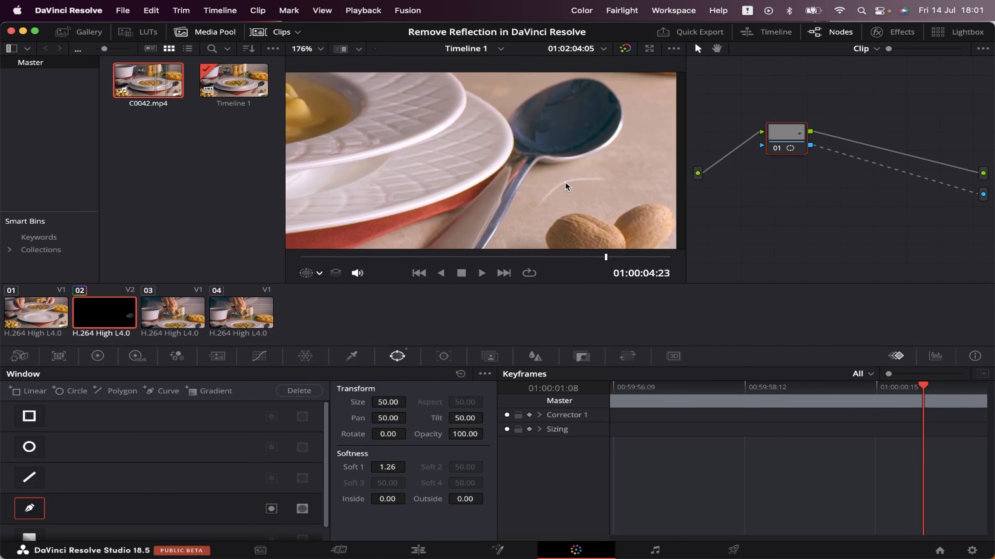
{"action": "left_click", "coordinate": [319, 275]}
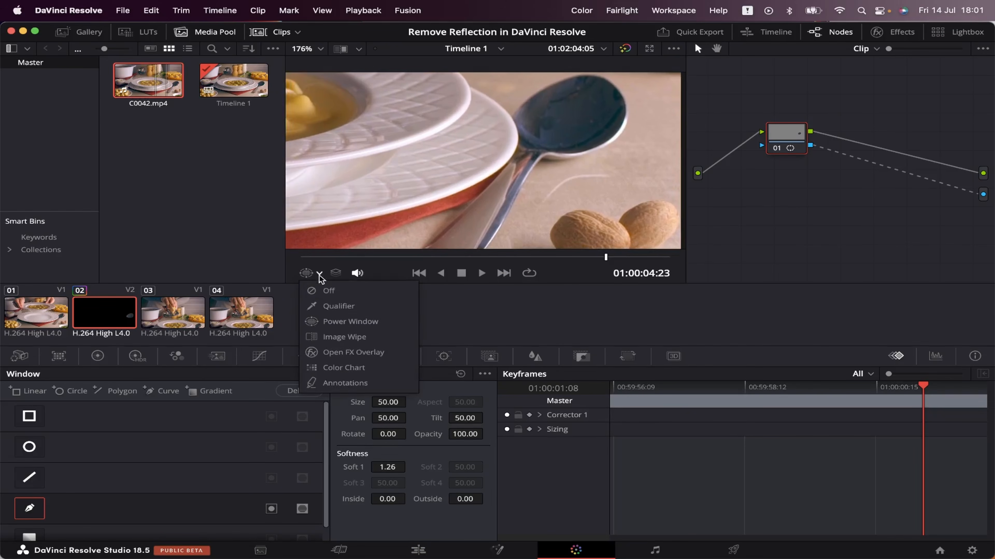
{"action": "left_click", "coordinate": [340, 322]}
{"action": "mouse_move", "coordinate": [525, 148]}
{"action": "left_mouse_down"}
{"action": "mouse_move", "coordinate": [496, 179]}
{"action": "mouse_move", "coordinate": [508, 199]}
{"action": "left_mouse_up"}
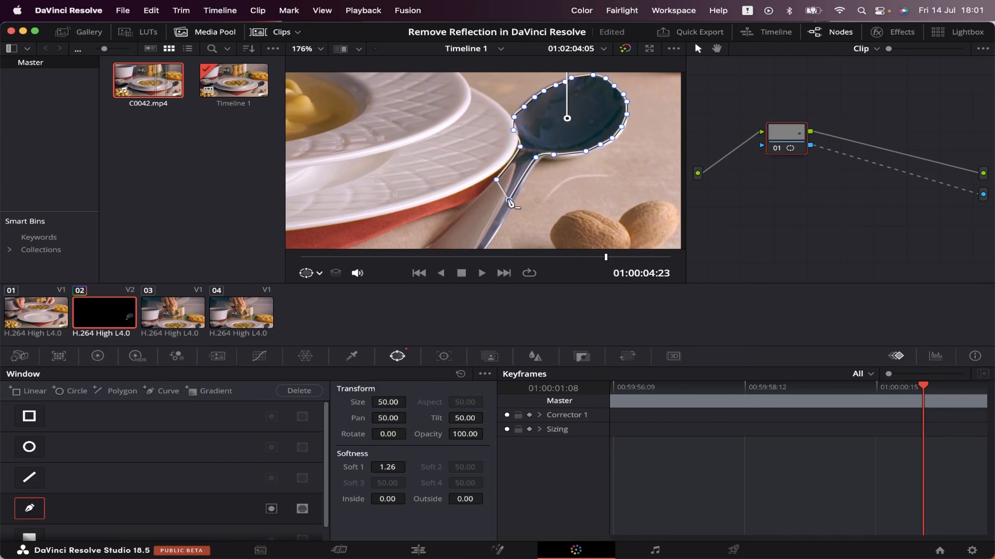
- Return to the Edit page and play the second timeline clip from 01:00:08:00 to examine the spoon and camera movement
{"action": "left_click", "coordinate": [418, 550]}
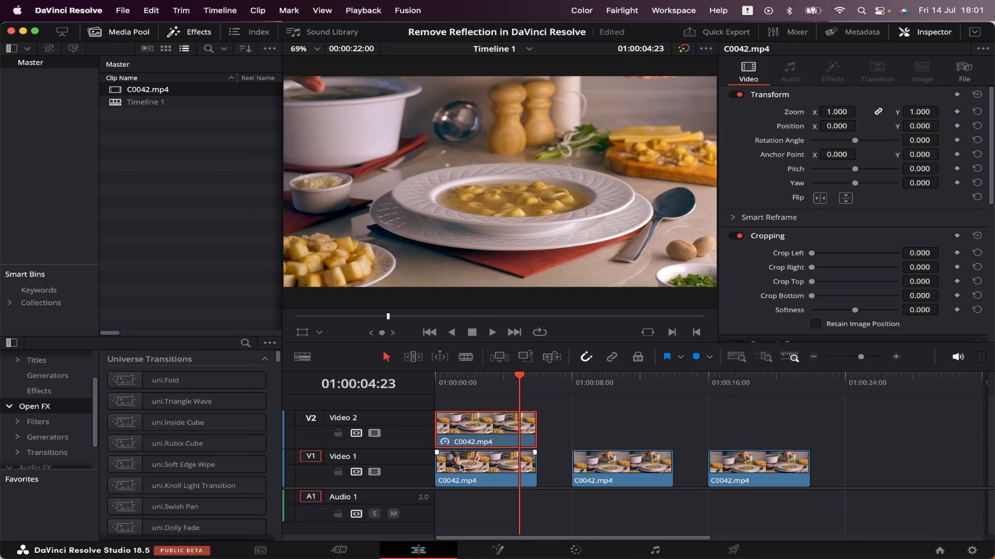
{"action": "key", "text": "Home"}
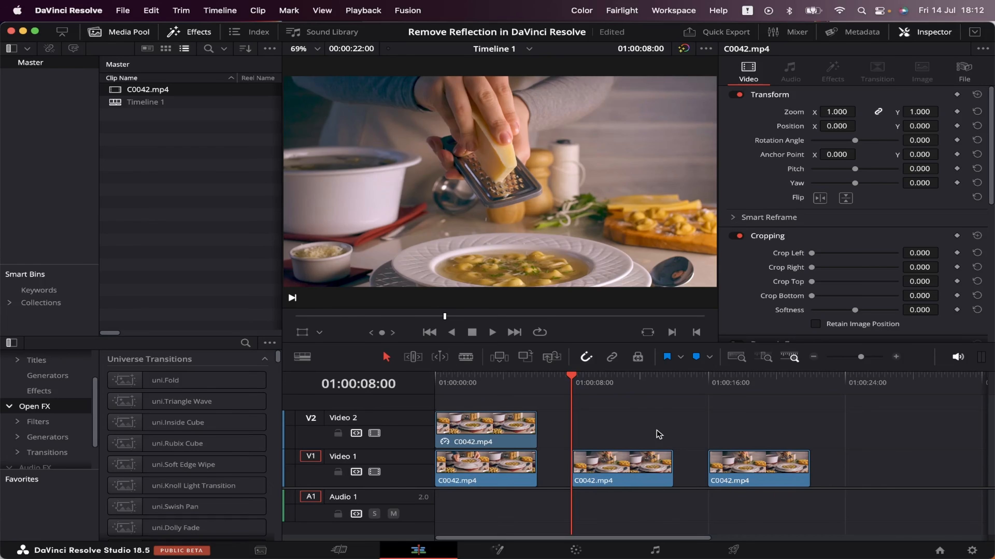
{"action": "key", "text": "space"}
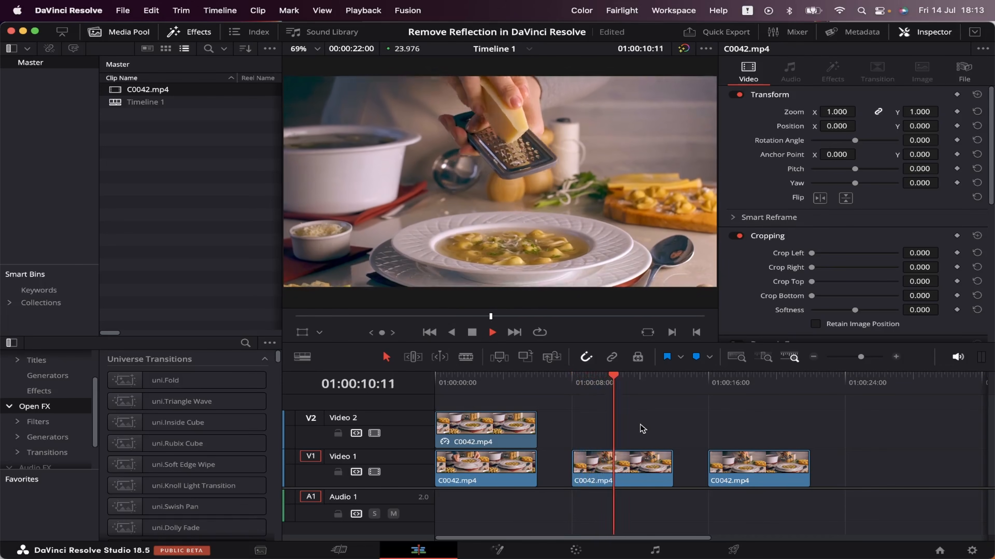
- Copy the masked freeze frame onto Video 2 directly above the second clip, starting at 01:00:08:00
{"action": "left_click", "coordinate": [613, 382]}
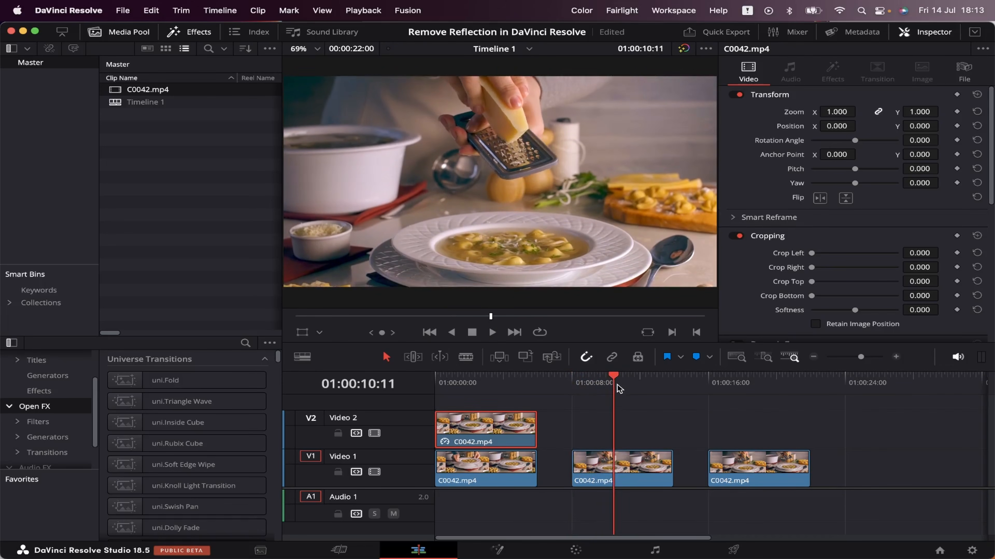
{"action": "left_click_drag", "start_coordinate": [616, 379], "coordinate": [571, 380]}
{"action": "left_click_drag", "start_coordinate": [498, 417], "coordinate": [635, 416]}
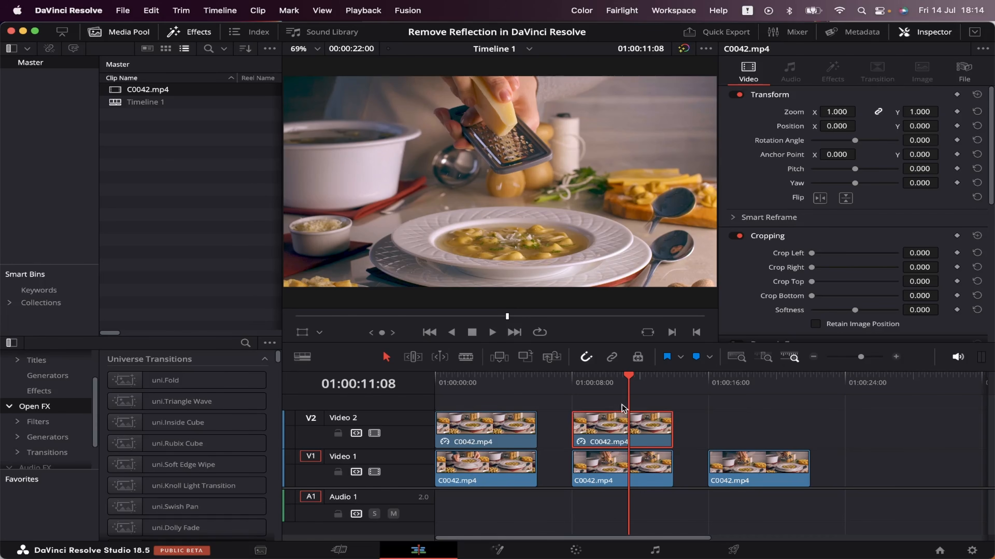
- Combine the second clip and the freeze frame above it into a new Fusion clip
{"action": "left_click_drag", "start_coordinate": [685, 402], "coordinate": [604, 496]}
{"action": "right_click", "coordinate": [610, 438]}
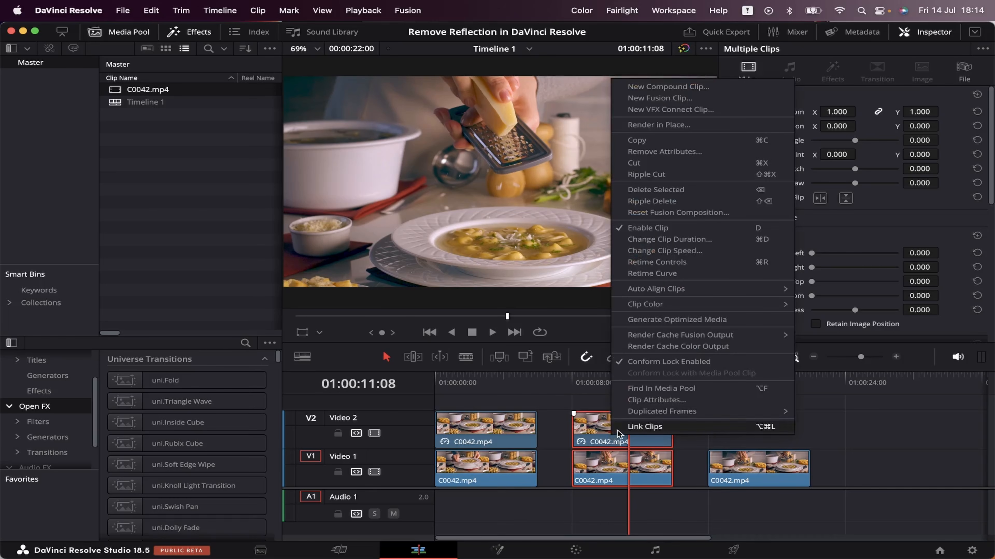
{"action": "left_click", "coordinate": [679, 98]}
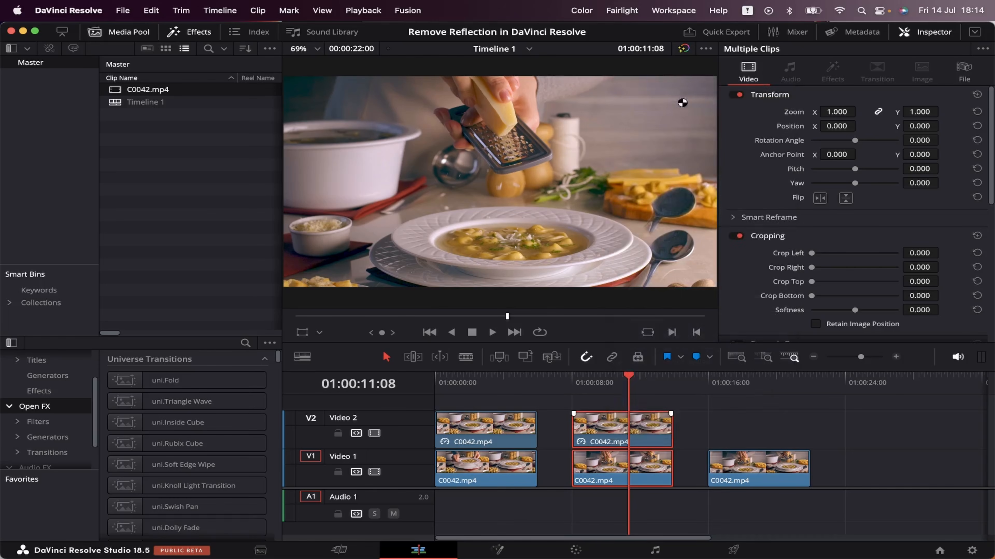
- On the Fusion page, arrange MediaIn1 left of Merge1 with MediaIn2 above it, and disconnect MediaIn2 from Merge1
{"action": "left_click", "coordinate": [497, 550]}
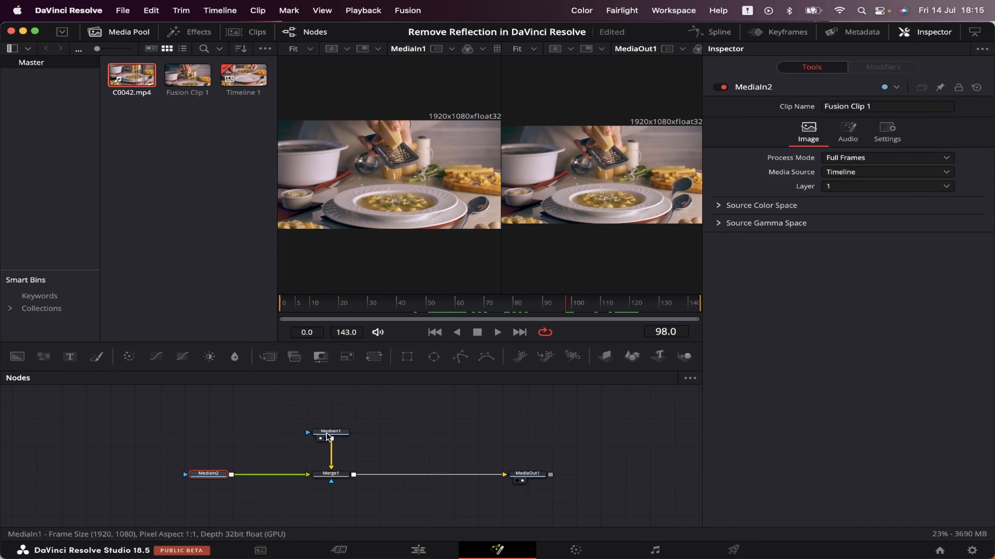
{"action": "mouse_move", "coordinate": [328, 432]}
{"action": "left_mouse_down"}
{"action": "mouse_move", "coordinate": [183, 487]}
{"action": "mouse_move", "coordinate": [206, 447]}
{"action": "mouse_move", "coordinate": [331, 418]}
{"action": "left_mouse_up"}
{"action": "left_click_drag", "start_coordinate": [184, 488], "coordinate": [184, 474]}
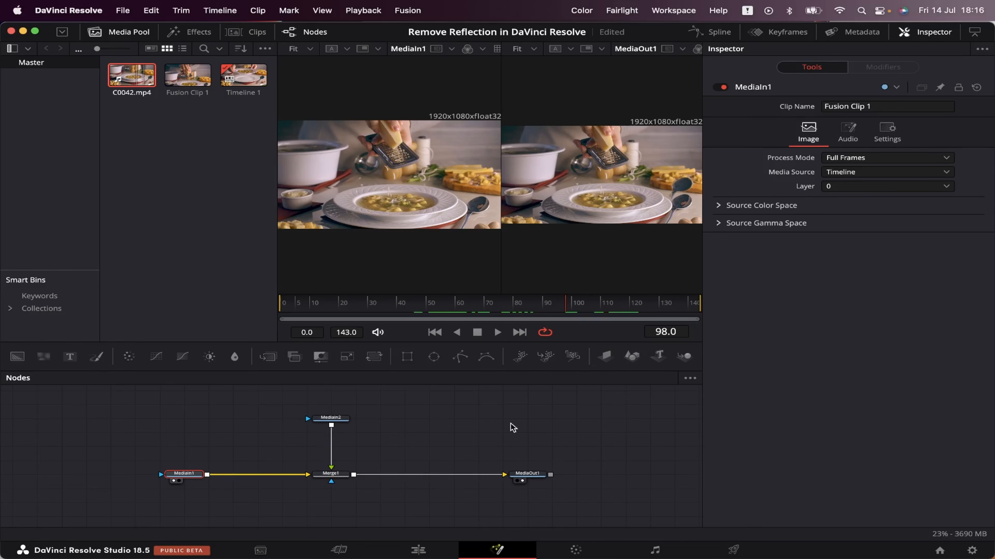
{"action": "left_click", "coordinate": [126, 32]}
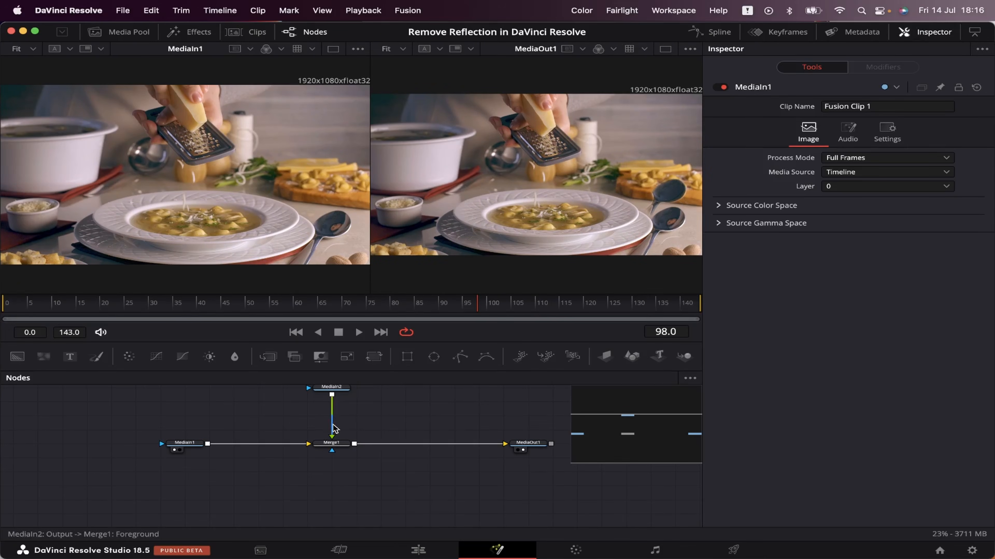
{"action": "left_click_drag", "start_coordinate": [333, 428], "coordinate": [367, 434]}
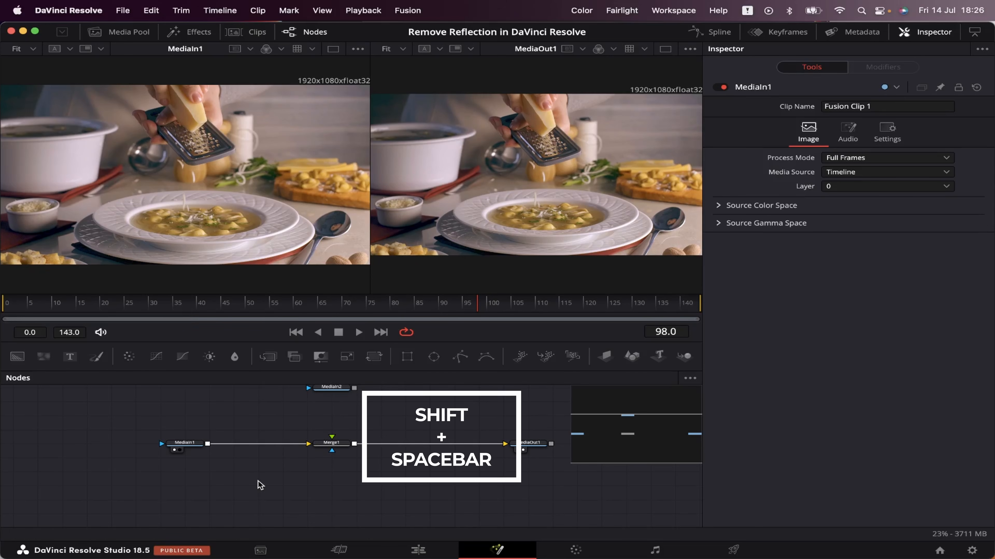
- Add a Planar Tracker node and feed it from the output of MediaIn1
{"action": "key", "text": "shift+space"}
{"action": "type", "text": "pla"}
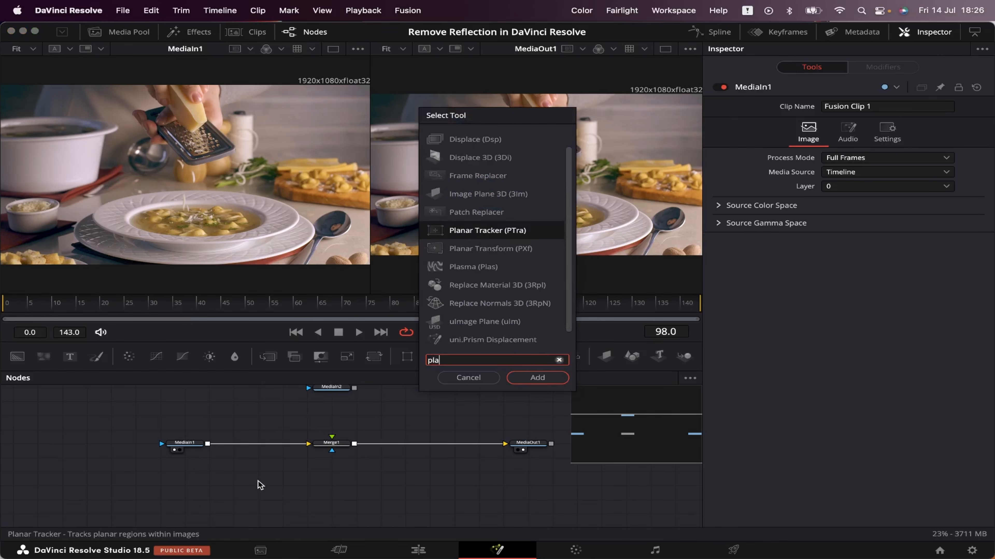
{"action": "left_click", "coordinate": [537, 378]}
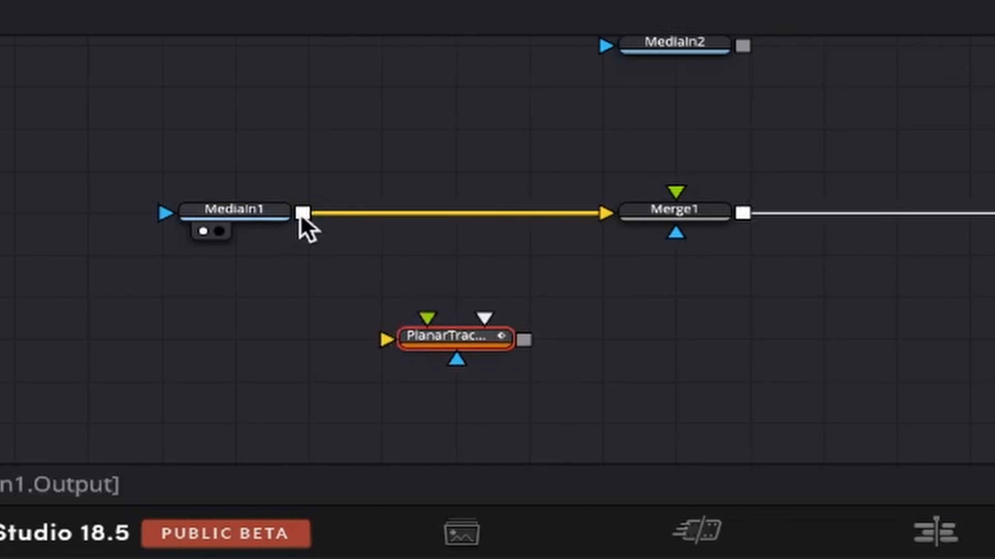
{"action": "left_click_drag", "start_coordinate": [207, 444], "coordinate": [208, 450]}
{"action": "left_click_drag", "start_coordinate": [304, 228], "coordinate": [386, 341]}
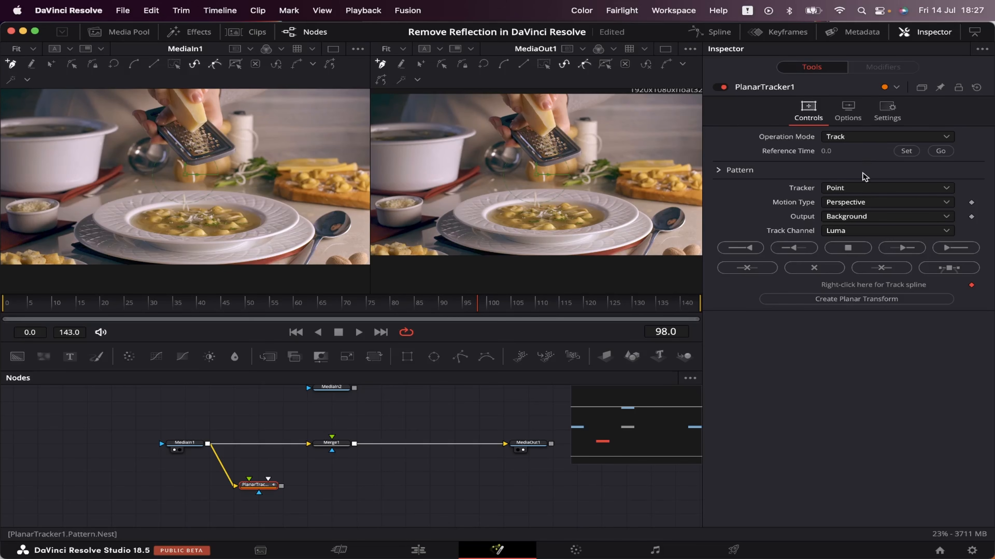
- Outline the spoon's bowl as the Planar Tracker's pattern and set frame 98 as its reference time
{"action": "scroll", "coordinate": [344, 251], "scroll_direction": "up", "scroll_amount": 10}
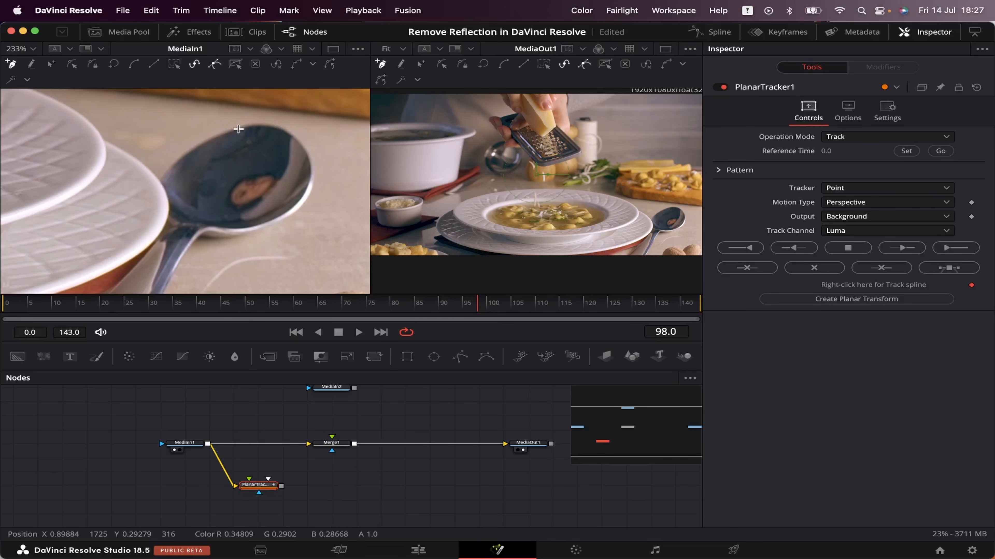
{"action": "mouse_move", "coordinate": [238, 129]}
{"action": "left_mouse_down"}
{"action": "mouse_move", "coordinate": [158, 178]}
{"action": "mouse_move", "coordinate": [169, 212]}
{"action": "mouse_move", "coordinate": [205, 230]}
{"action": "mouse_move", "coordinate": [279, 222]}
{"action": "mouse_move", "coordinate": [300, 198]}
{"action": "mouse_move", "coordinate": [304, 161]}
{"action": "mouse_move", "coordinate": [281, 133]}
{"action": "mouse_move", "coordinate": [239, 129]}
{"action": "left_mouse_up"}
{"action": "left_click", "coordinate": [906, 151]}
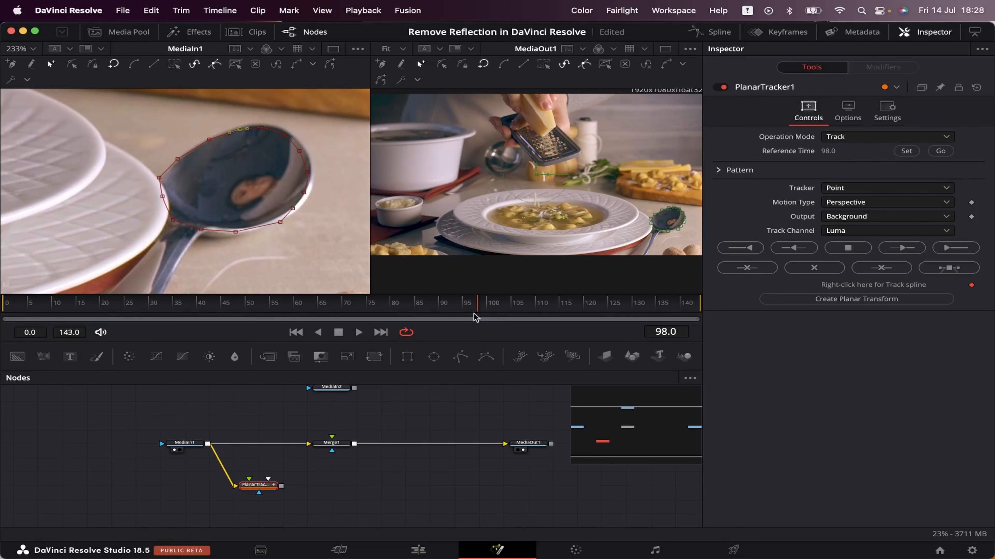
- Track the spoon from frame 98 forward to the clip's end and back to its start, save the project, and create a Planar Transform
{"action": "left_click", "coordinate": [953, 250]}
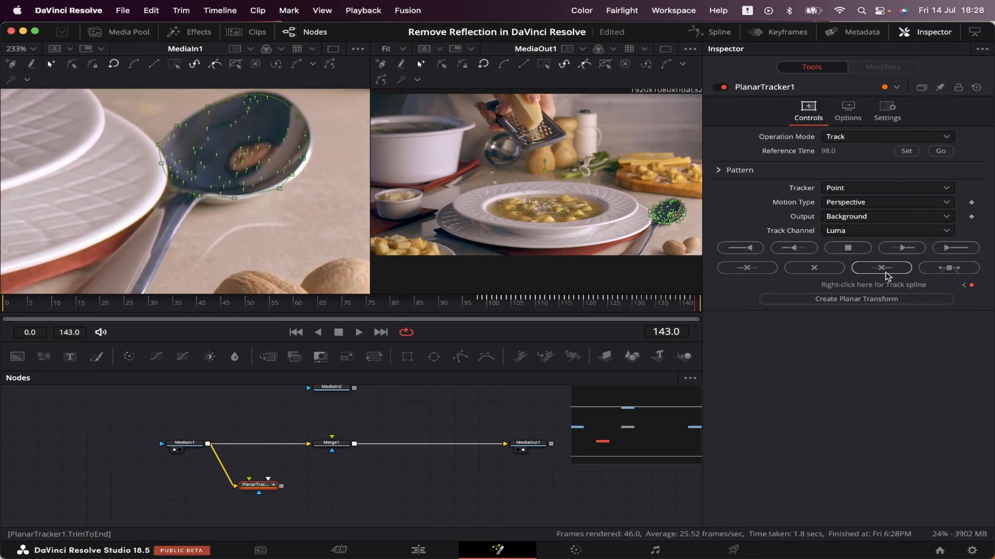
{"action": "left_click", "coordinate": [941, 152]}
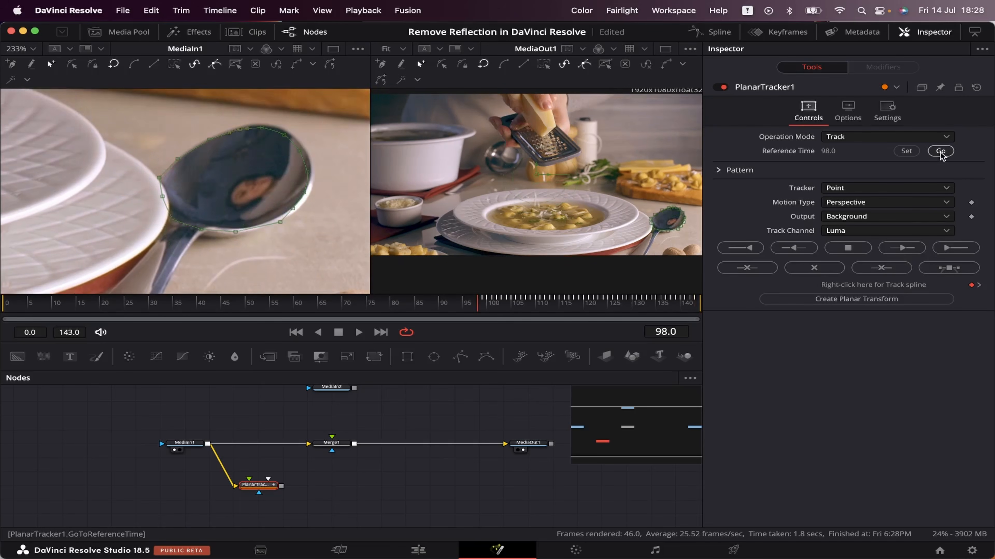
{"action": "left_click", "coordinate": [749, 249]}
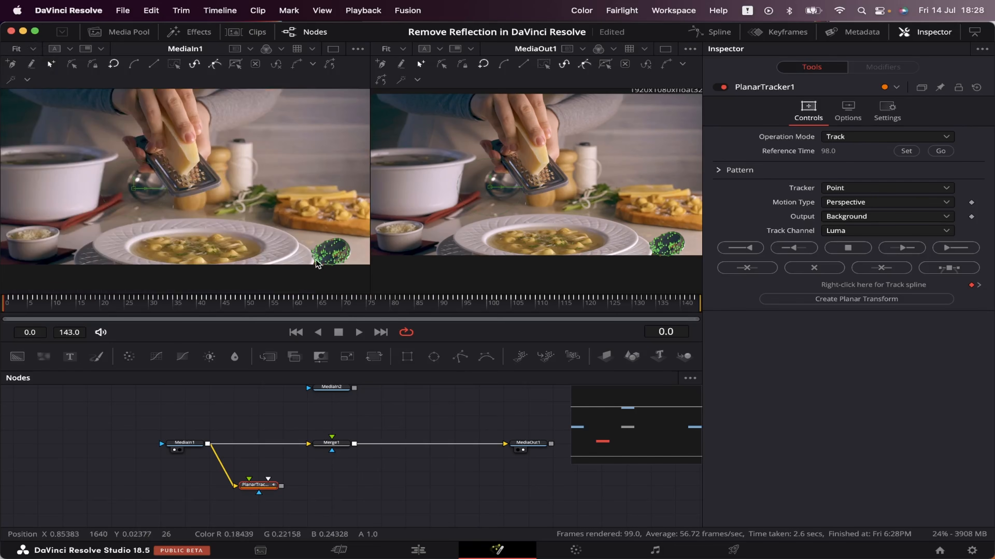
{"action": "key", "text": "super+s"}
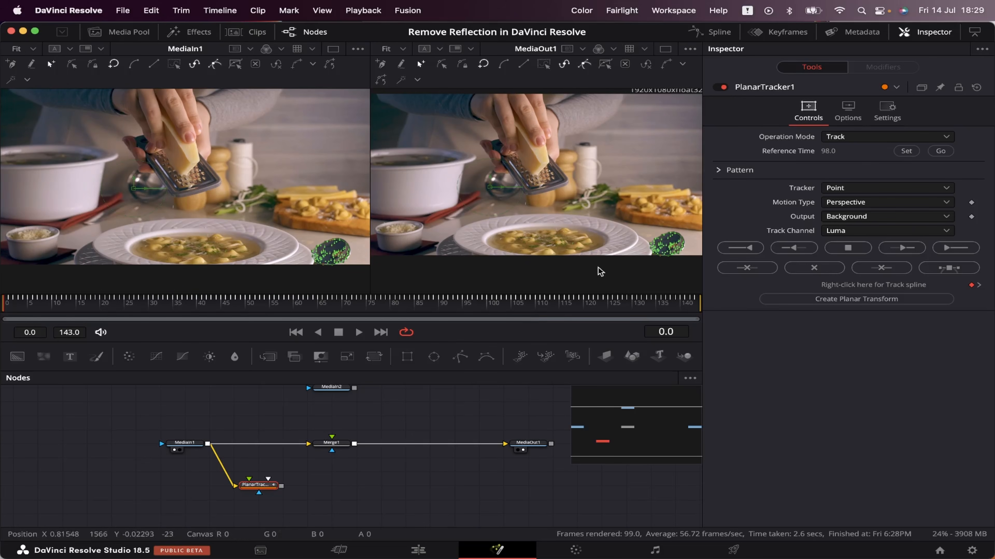
{"action": "left_click", "coordinate": [847, 302]}
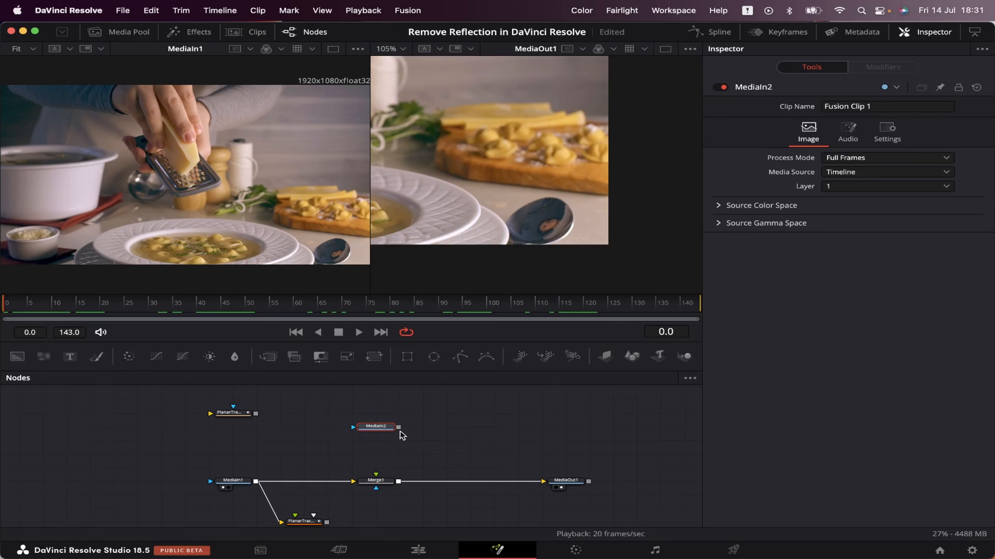
- Reconnect MediaIn2 to Merge1's foreground input and insert a Transform node between them
{"action": "left_click_drag", "start_coordinate": [398, 427], "coordinate": [376, 475]}
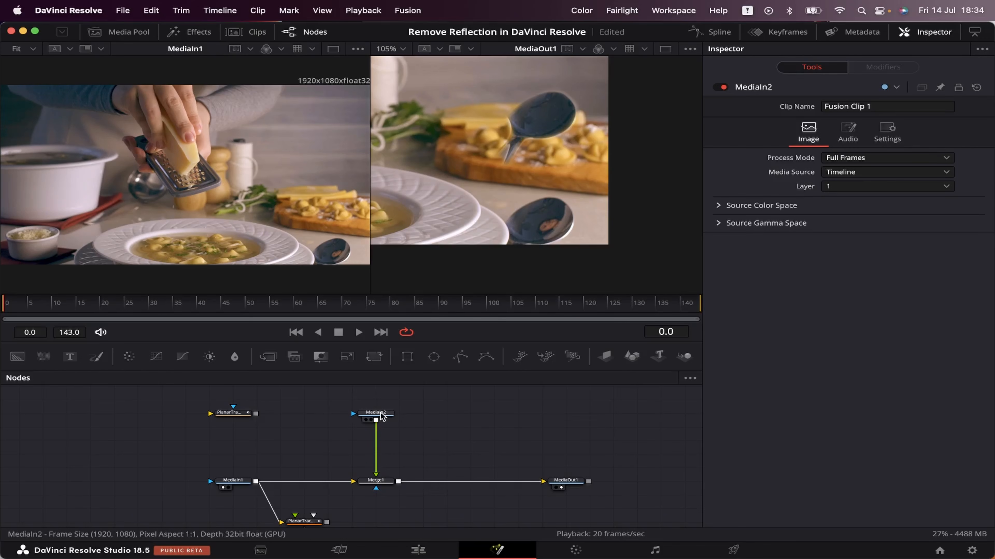
{"action": "key", "text": "shift+space"}
{"action": "type", "text": "trans"}
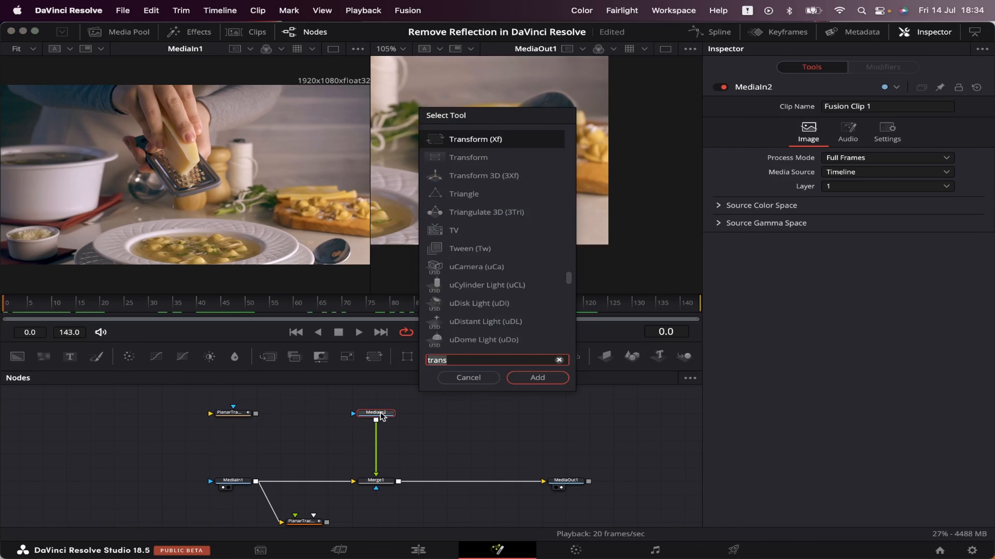
{"action": "left_click", "coordinate": [537, 378]}
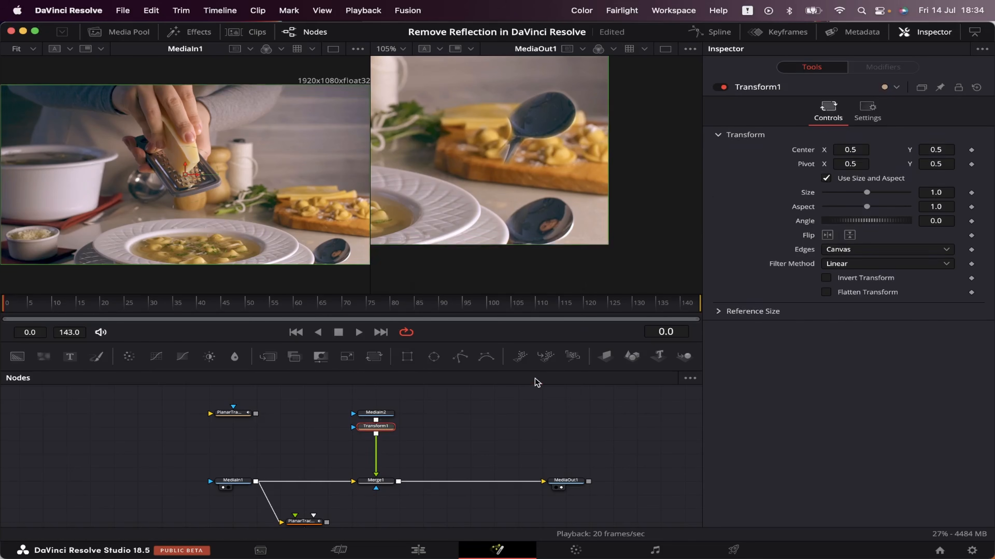
- At frame 98, set the Transform node's Center Y to 0.332 so the masked spoon covers the original one
{"action": "left_click_drag", "start_coordinate": [54, 309], "coordinate": [478, 310]}
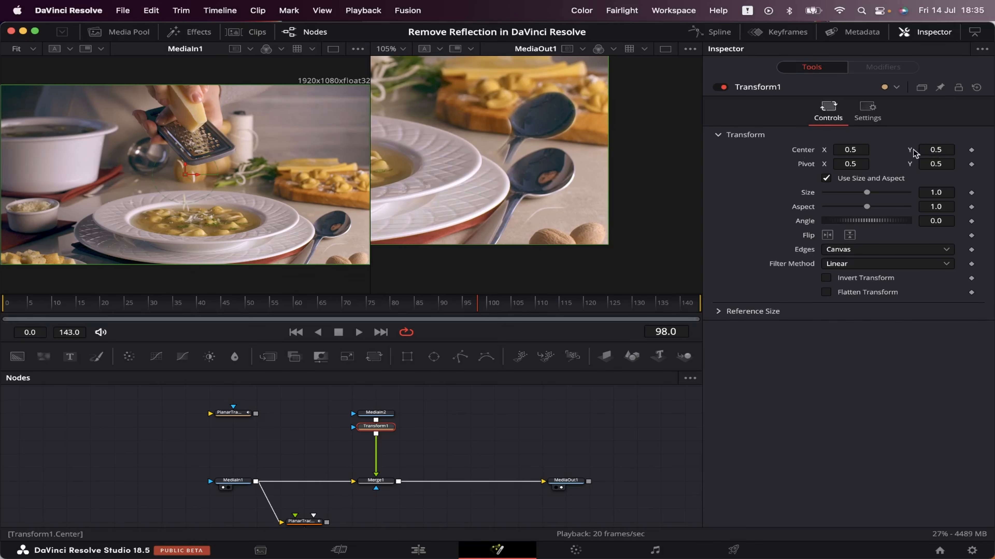
{"action": "left_click_drag", "start_coordinate": [941, 149], "coordinate": [875, 149]}
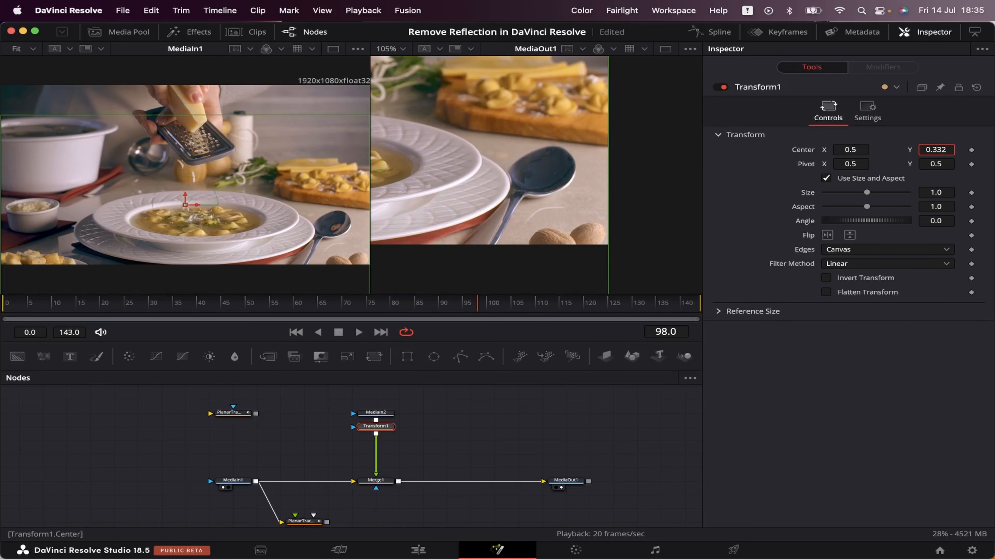
- Insert the Planar Transform node into the connection between Transform1 and Merge1
{"action": "left_click_drag", "start_coordinate": [235, 413], "coordinate": [282, 426]}
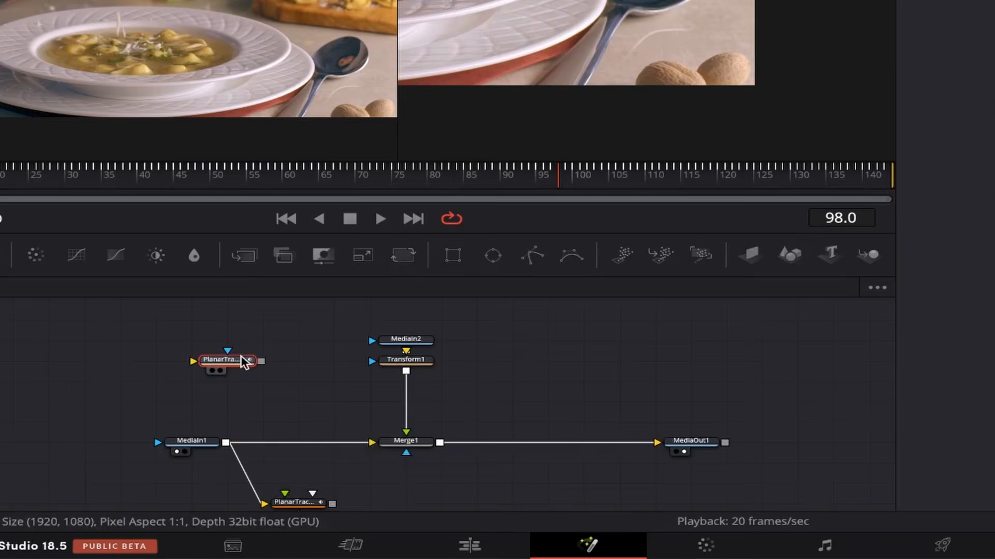
{"action": "left_click_drag", "start_coordinate": [285, 427], "coordinate": [379, 455]}
{"action": "key", "text": "shift"}
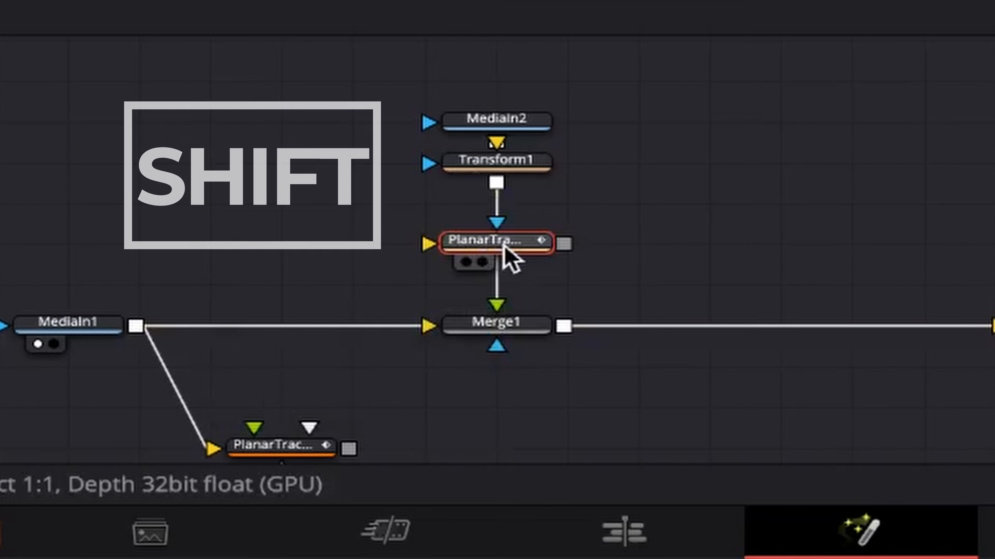
{"action": "left_click_drag", "start_coordinate": [505, 266], "coordinate": [505, 268]}
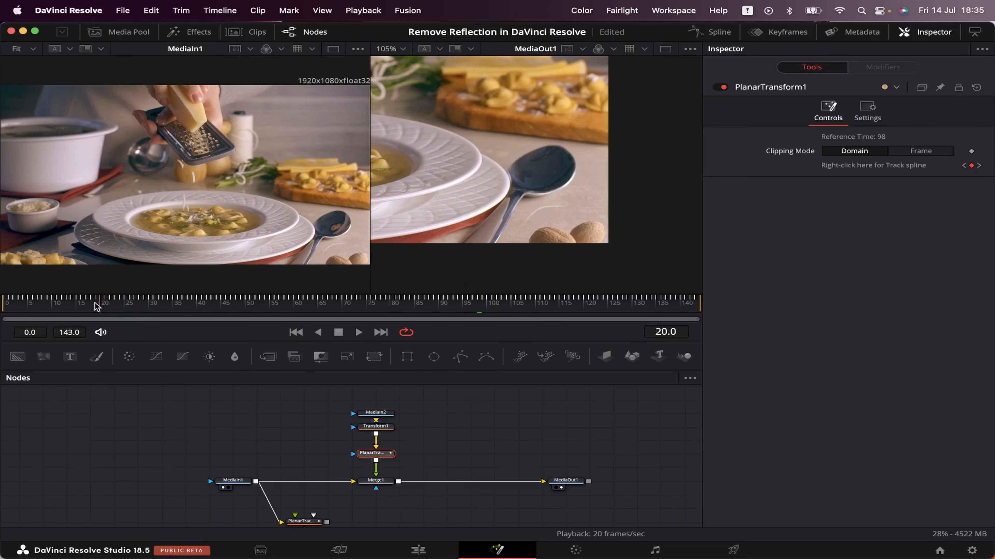
- Return to the first frame and view the output full screen in a single viewer to check the tracked spoon patch
{"action": "key", "text": "Home"}
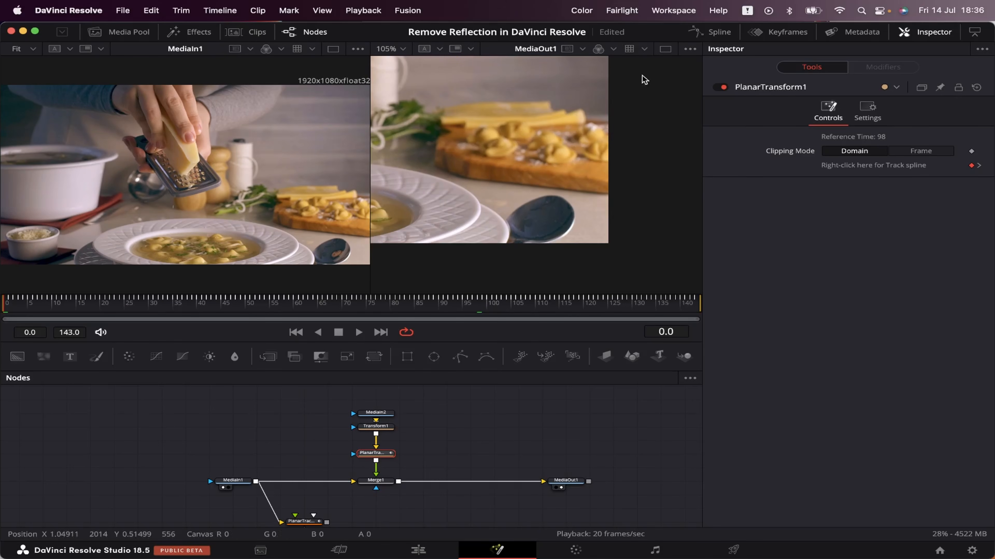
{"action": "left_click", "coordinate": [664, 50]}
{"action": "key", "text": "ctrl+f"}
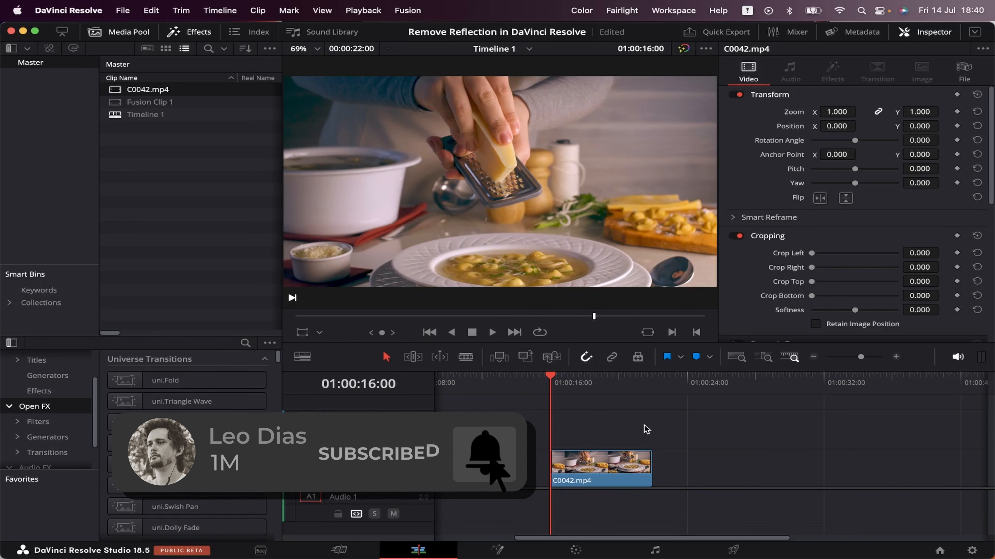
- Open the third timeline clip at 01:00:16:00 on the Fusion page and go to its last frame, 2871
{"action": "mouse_move", "coordinate": [551, 392]}
{"action": "left_mouse_down"}
{"action": "mouse_move", "coordinate": [601, 393]}
{"action": "mouse_move", "coordinate": [556, 391]}
{"action": "left_mouse_up"}
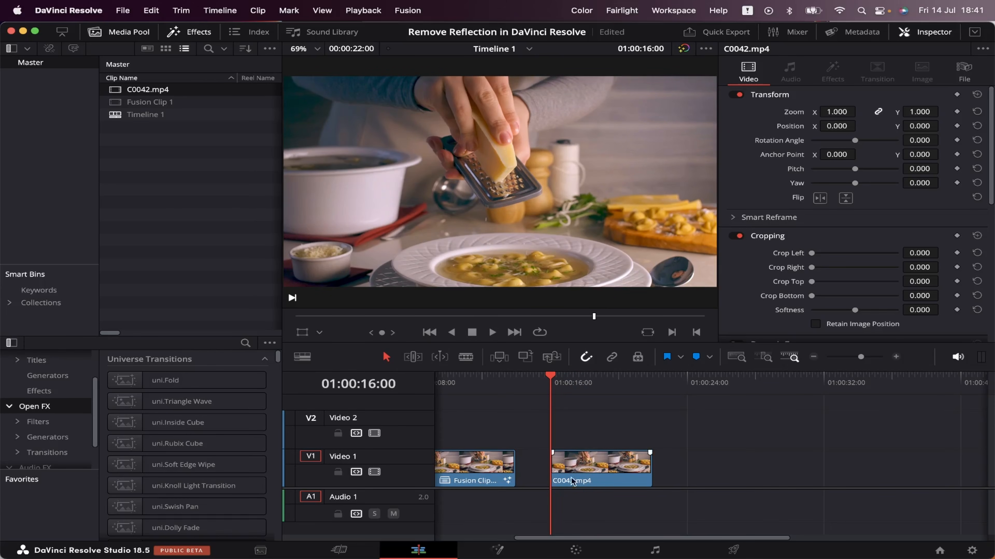
{"action": "left_click", "coordinate": [498, 550]}
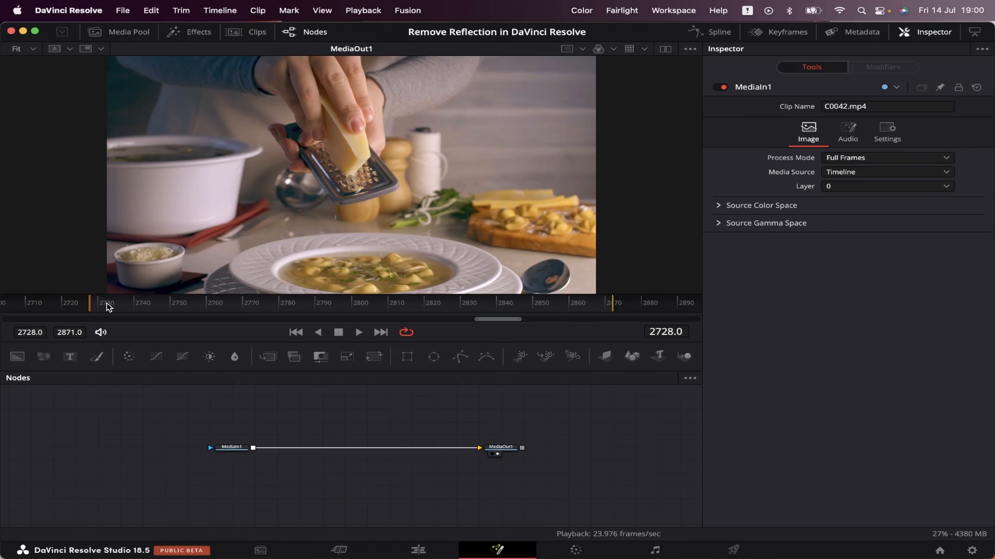
{"action": "left_click_drag", "start_coordinate": [93, 313], "coordinate": [613, 322]}
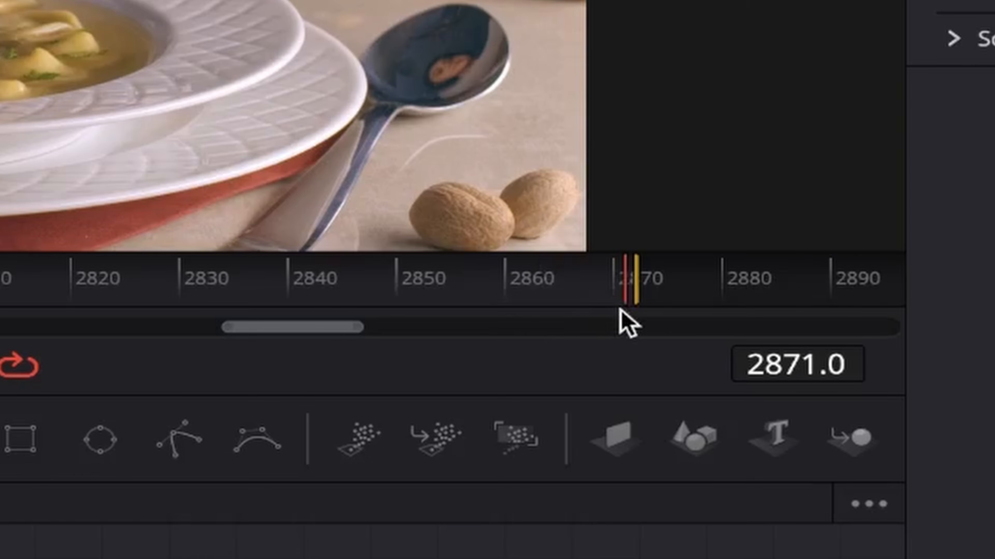
{"action": "scroll", "coordinate": [595, 316], "scroll_direction": "up", "scroll_amount": 3}
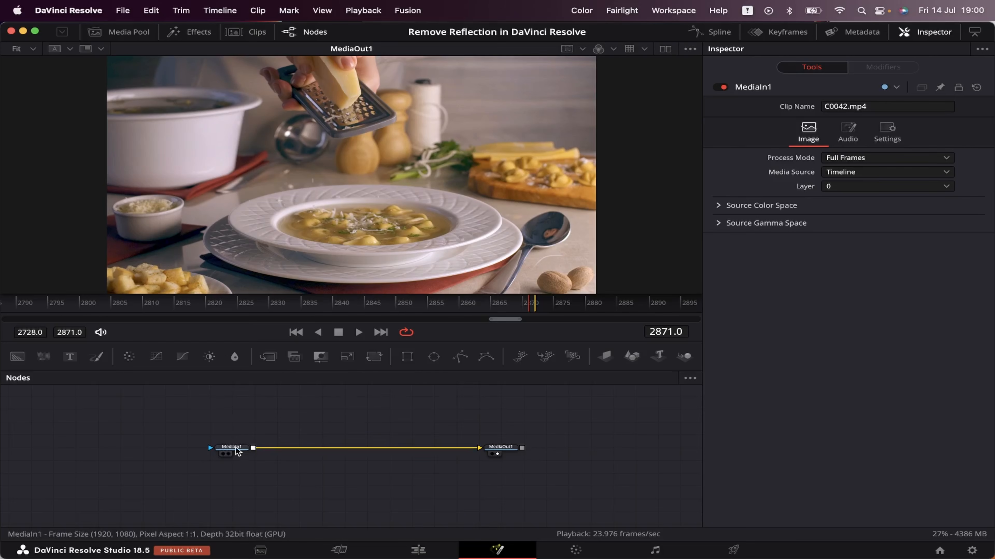
- Duplicate the MediaIn1 node and merge the copy over the original as the foreground
{"action": "left_click", "coordinate": [235, 449]}
{"action": "key", "text": "super+c"}
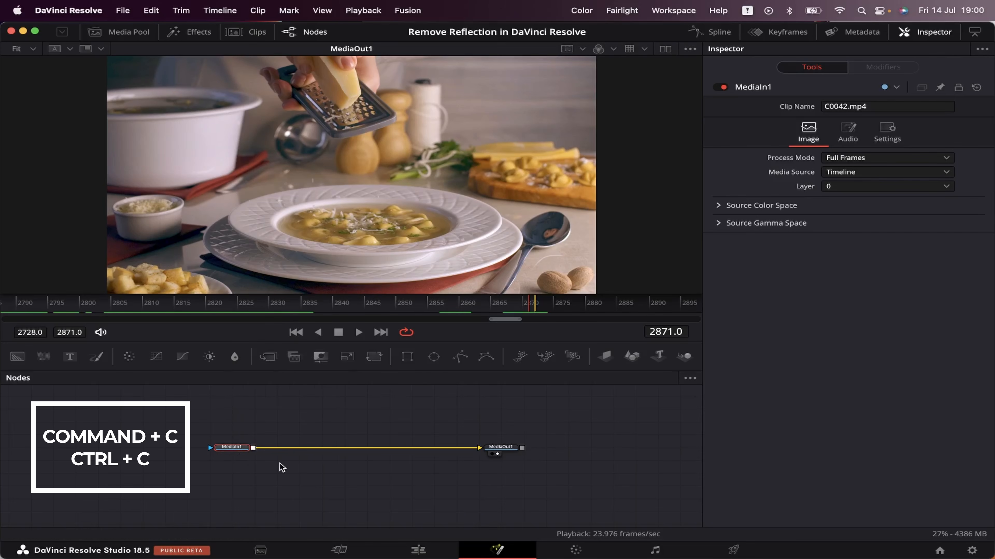
{"action": "left_click", "coordinate": [311, 413]}
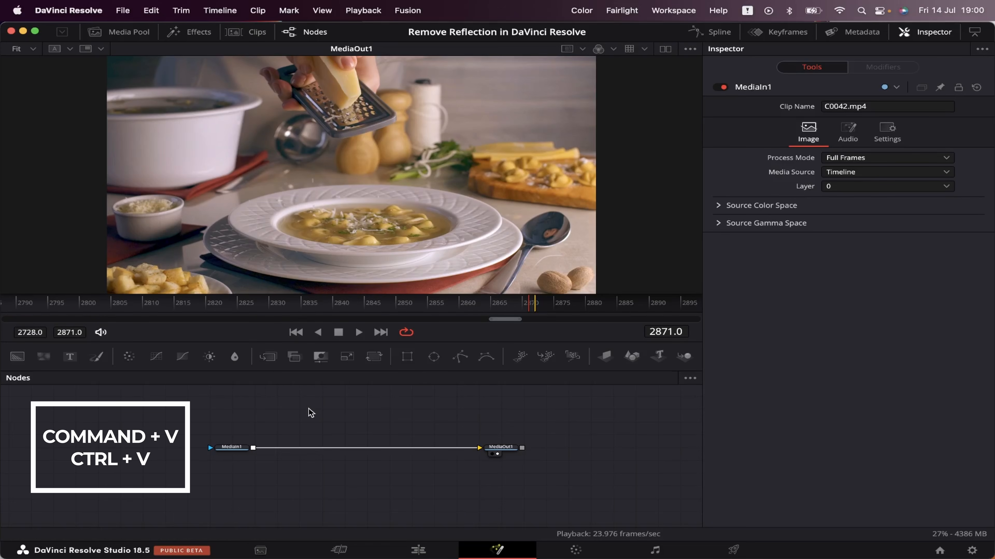
{"action": "key", "text": "super+v"}
{"action": "left_click_drag", "start_coordinate": [344, 409], "coordinate": [255, 451]}
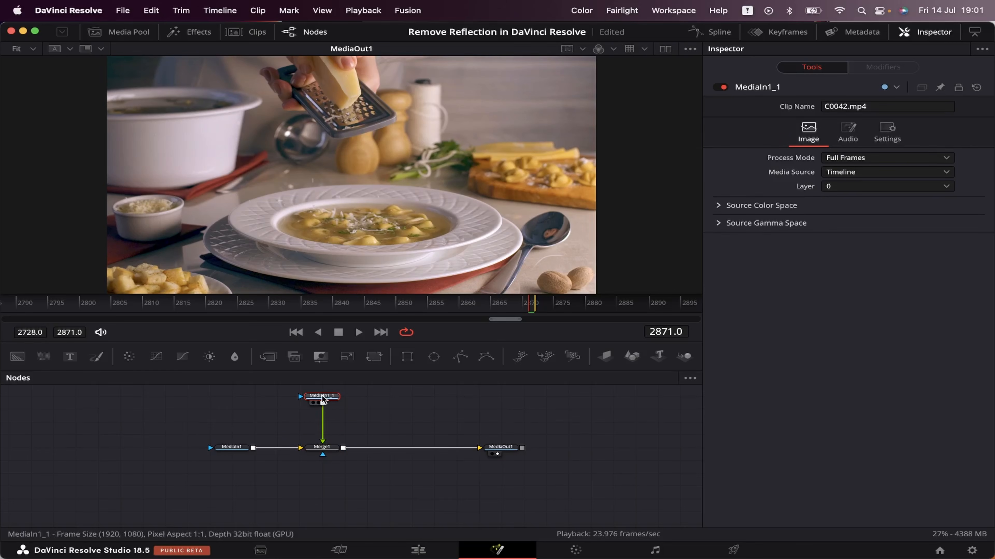
- Add a Paint node directly after the duplicated MediaIn1_1 node
{"action": "key", "text": "shift+space"}
{"action": "type", "text": "plan"}
{"action": "key", "text": "BackSpace"}
{"action": "key", "text": "BackSpace"}
{"action": "key", "text": "BackSpace"}
{"action": "type", "text": "ain"}
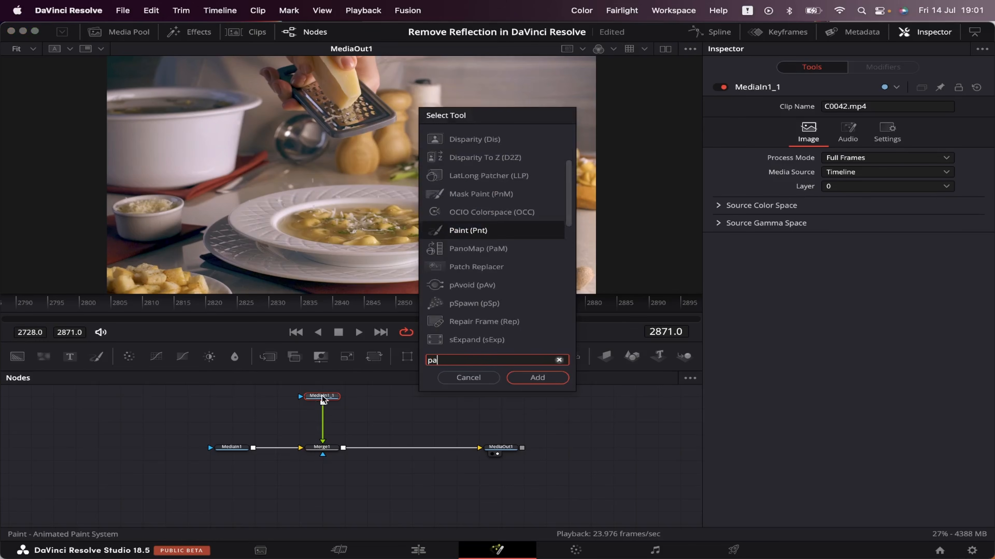
{"action": "left_click", "coordinate": [534, 377]}
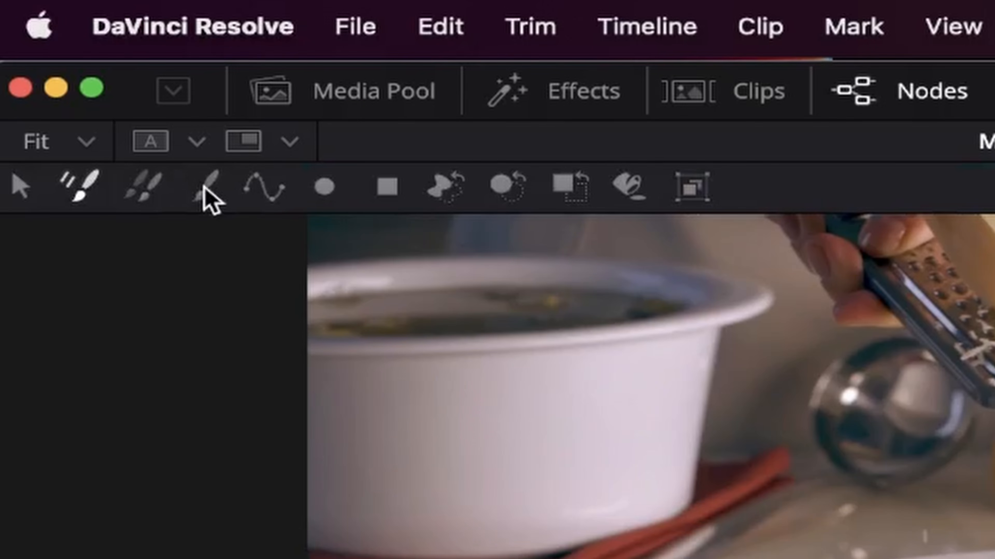
- Choose the Stroke brush for the Paint node and set its apply mode to Clone, ready to work on the spoon's bowl
{"action": "left_click", "coordinate": [205, 187]}
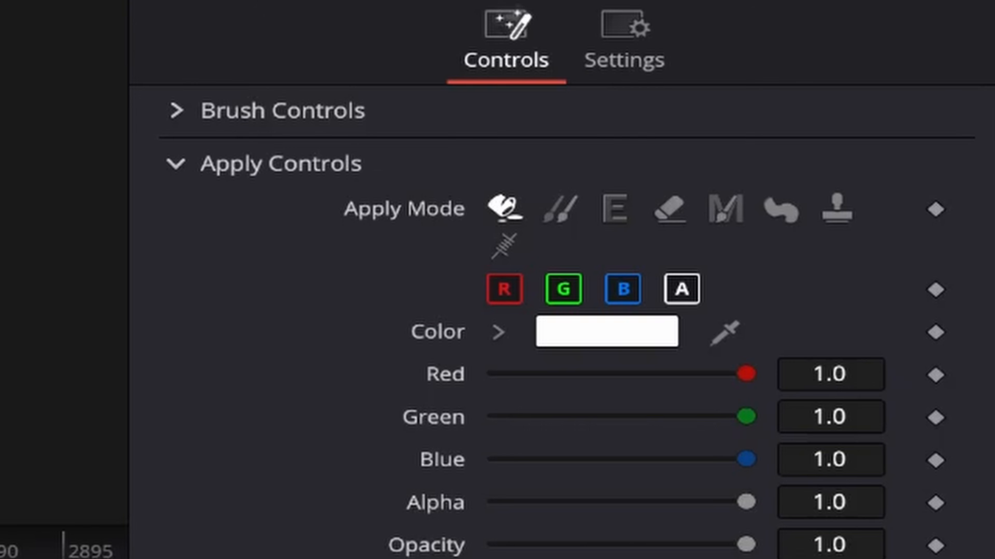
{"action": "left_click", "coordinate": [561, 212]}
{"action": "scroll", "coordinate": [561, 263], "scroll_direction": "up", "scroll_amount": 3}
{"action": "scroll", "coordinate": [517, 141], "scroll_direction": "up", "scroll_amount": 3}
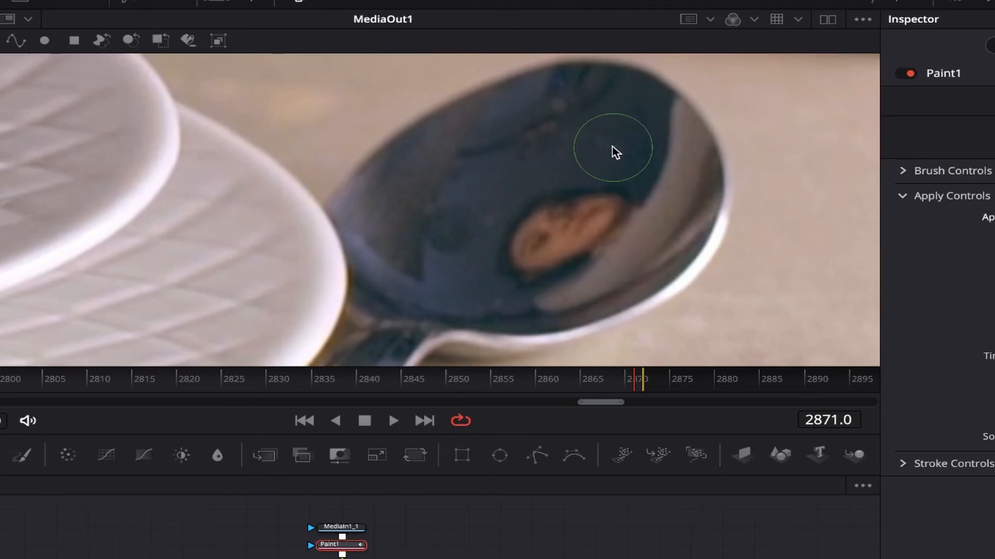
- Sample the clean dark area of the spoon's bowl and clone it over the orange hand reflection
{"action": "key", "text": "alt"}
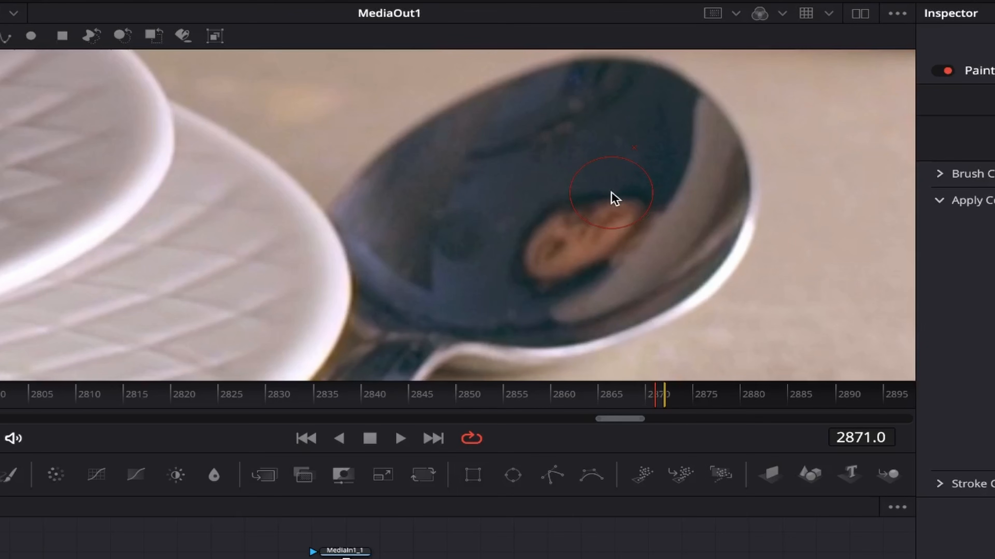
{"action": "mouse_move", "coordinate": [614, 199]}
{"action": "left_mouse_down"}
{"action": "mouse_move", "coordinate": [544, 227]}
{"action": "mouse_move", "coordinate": [542, 250]}
{"action": "left_mouse_up"}
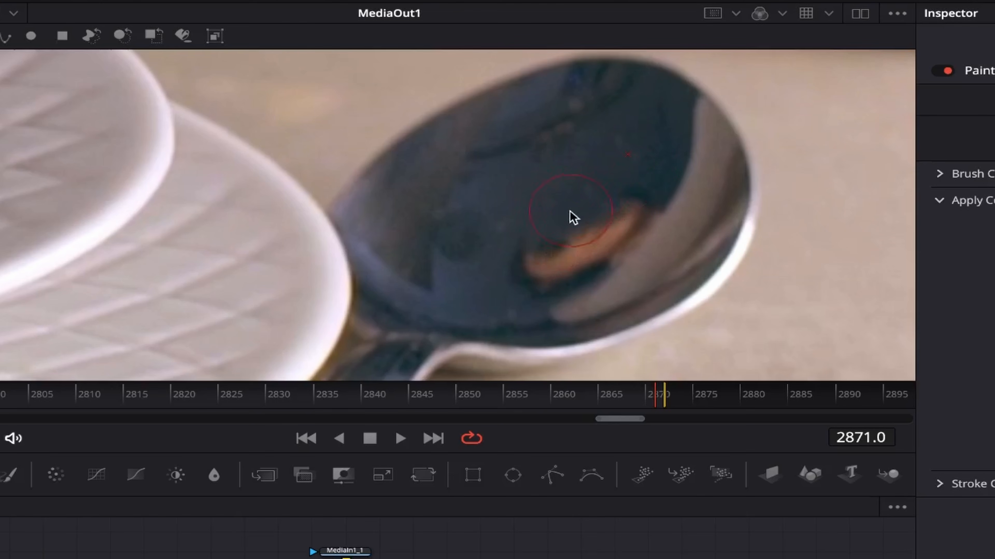
{"action": "mouse_move", "coordinate": [548, 227]}
{"action": "left_mouse_down"}
{"action": "mouse_move", "coordinate": [584, 204]}
{"action": "mouse_move", "coordinate": [599, 251]}
{"action": "mouse_move", "coordinate": [690, 134]}
{"action": "left_mouse_up"}
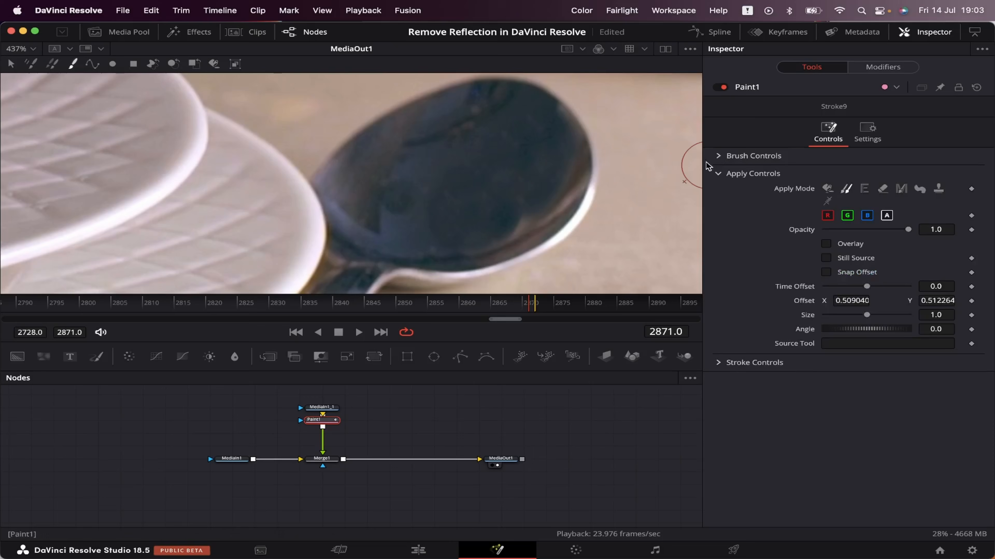
- Adjust the clone brush size and paint over the remaining reflections in the spoon's bowl
{"action": "left_click", "coordinate": [718, 156]}
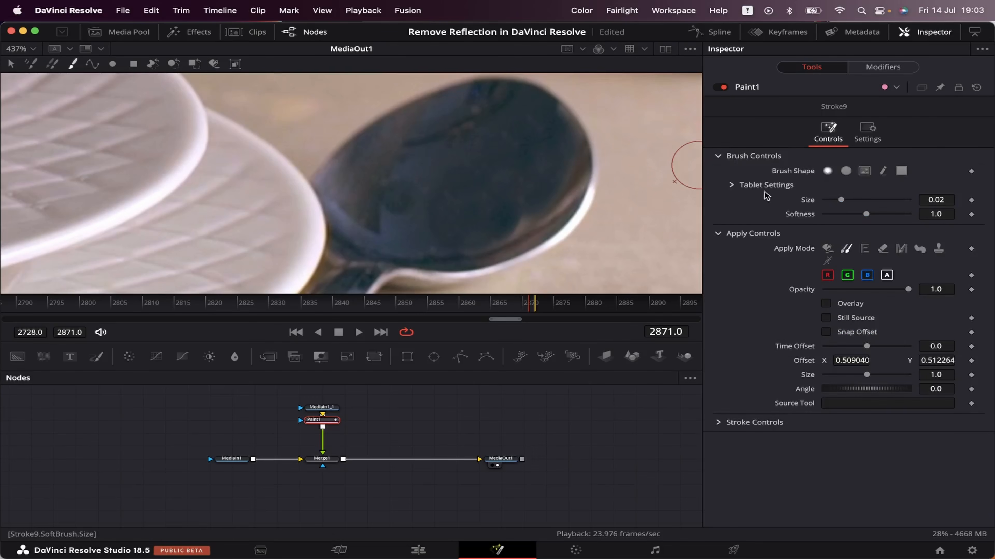
{"action": "left_click_drag", "start_coordinate": [841, 199], "coordinate": [864, 201]}
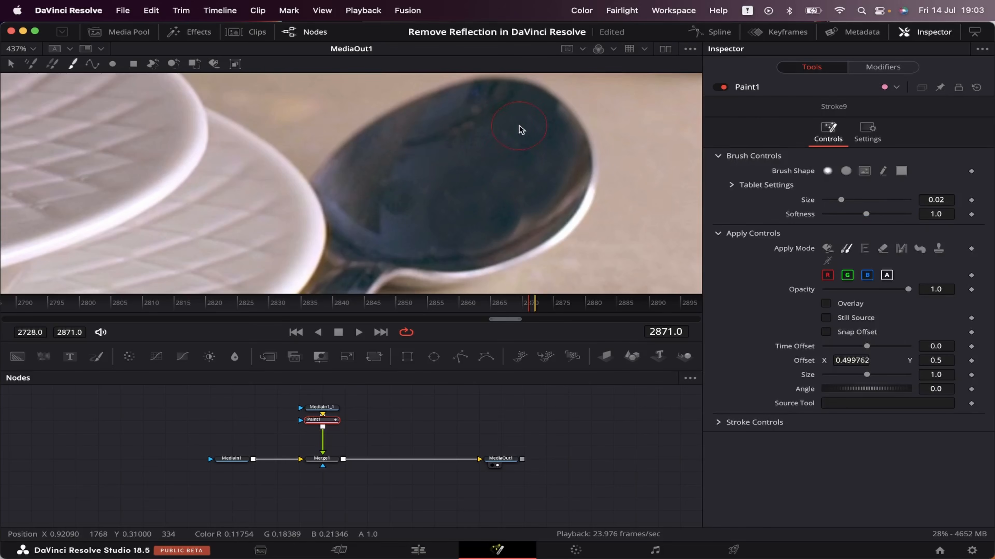
{"action": "mouse_move", "coordinate": [539, 122]}
{"action": "left_mouse_down"}
{"action": "mouse_move", "coordinate": [556, 166]}
{"action": "mouse_move", "coordinate": [554, 200]}
{"action": "mouse_move", "coordinate": [408, 243]}
{"action": "mouse_move", "coordinate": [415, 235]}
{"action": "mouse_move", "coordinate": [357, 214]}
{"action": "left_mouse_up"}
{"action": "left_click", "coordinate": [21, 48]}
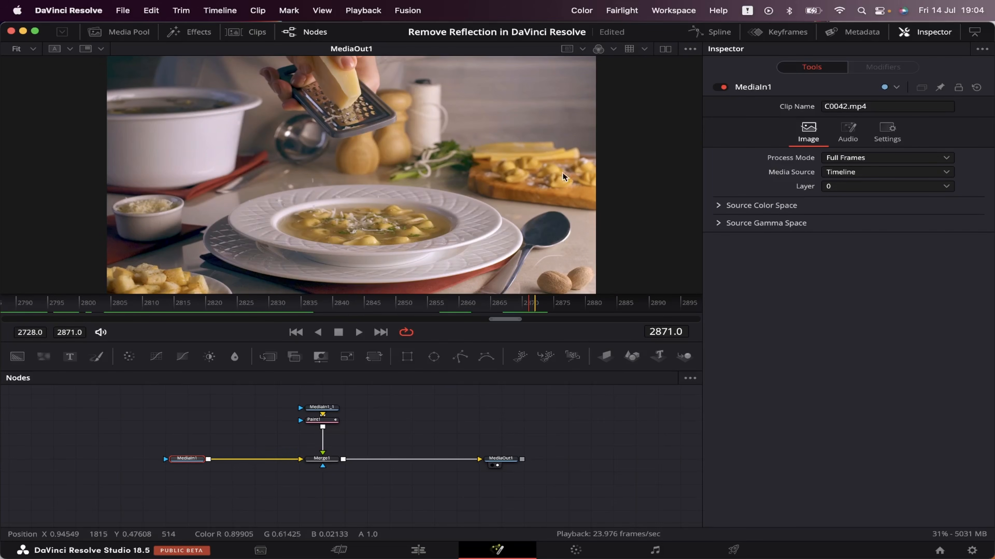
- Add a Time Speed node and insert it between Paint1 and Merge1
{"action": "left_click", "coordinate": [390, 434]}
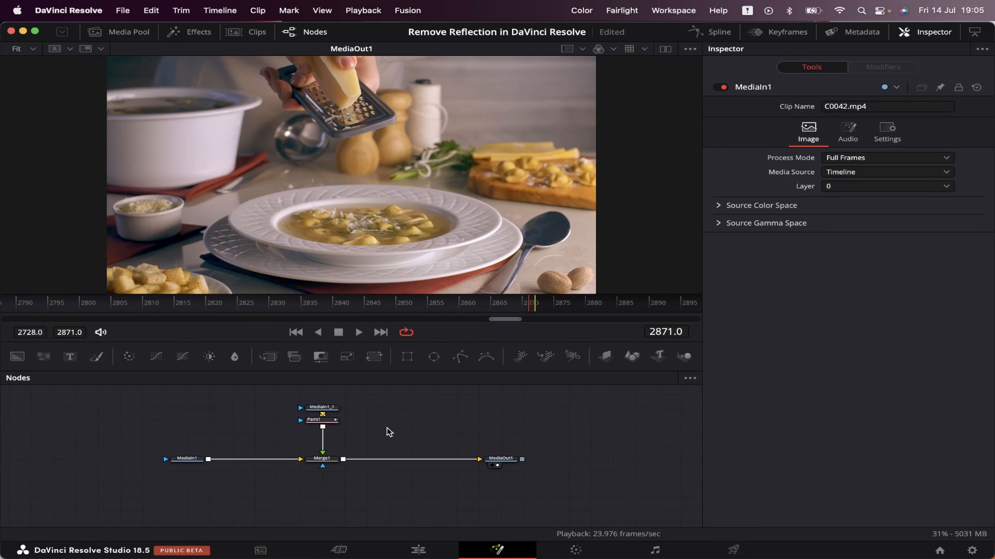
{"action": "key", "text": "shift+space"}
{"action": "type", "text": "pain"}
{"action": "key", "text": "BackSpace"}
{"action": "key", "text": "BackSpace"}
{"action": "key", "text": "BackSpace"}
{"action": "key", "text": "BackSpace"}
{"action": "type", "text": "time"}
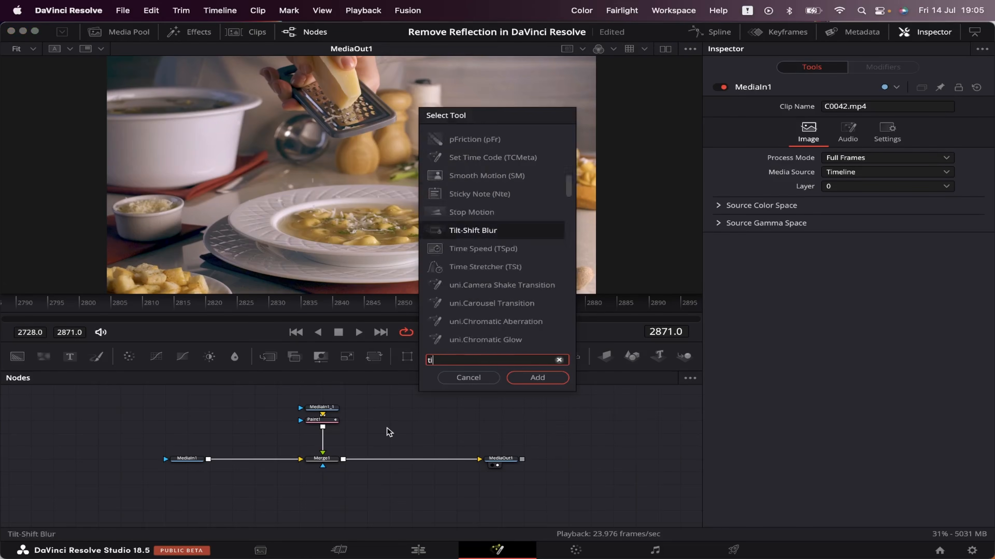
{"action": "left_click", "coordinate": [537, 379]}
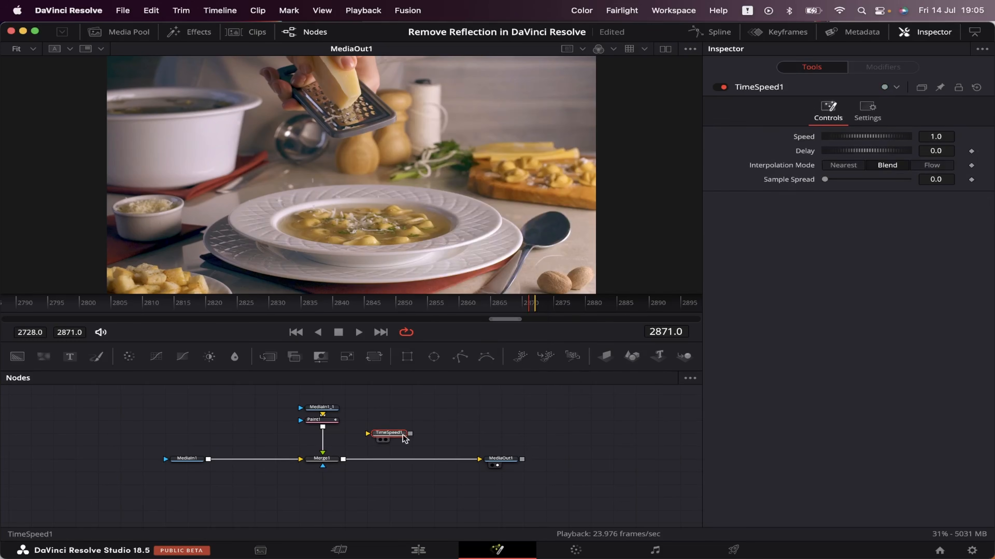
{"action": "left_click_drag", "start_coordinate": [392, 437], "coordinate": [320, 435]}
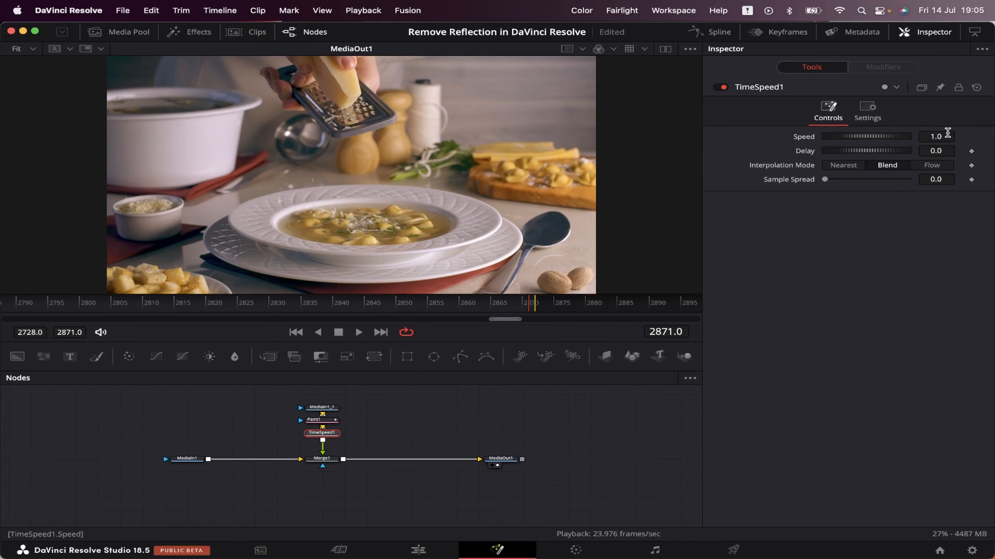
- Freeze the painted frame by setting the TimeSpeed1 speed to 0 and its delay to 2871
{"action": "type", "text": "0"}
{"action": "key", "text": "Tab"}
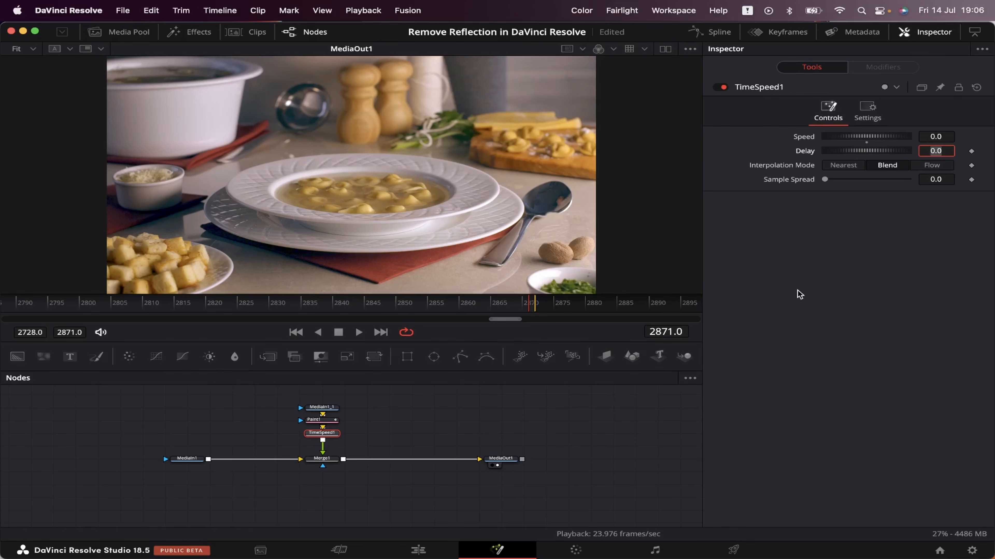
{"action": "type", "text": "2871"}
{"action": "key", "text": "Tab"}
- Display MediaIn1 in the viewer and add a Planar Tracker node fed by MediaIn1
{"action": "key", "text": "2"}
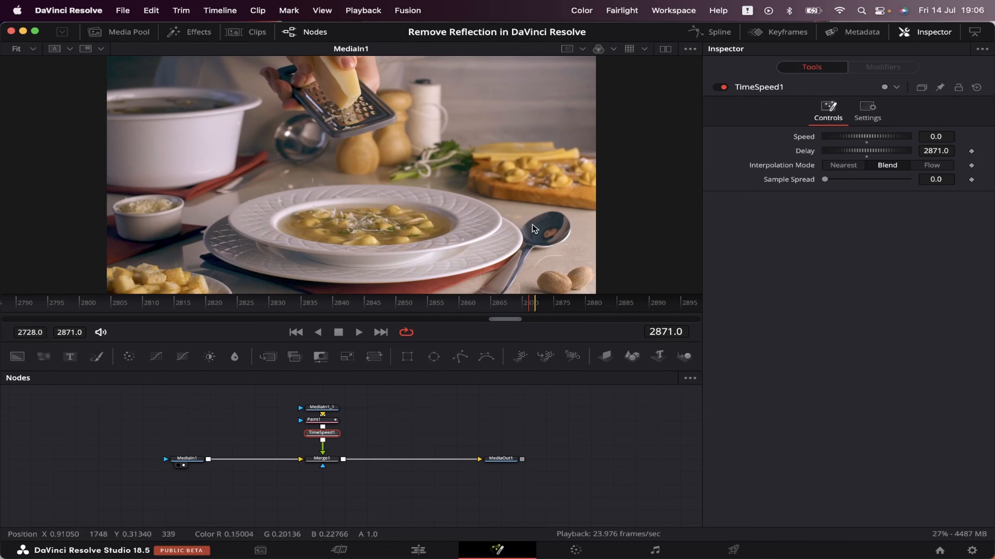
{"action": "left_click", "coordinate": [221, 472]}
{"action": "key", "text": "shift+space"}
{"action": "type", "text": "plan"}
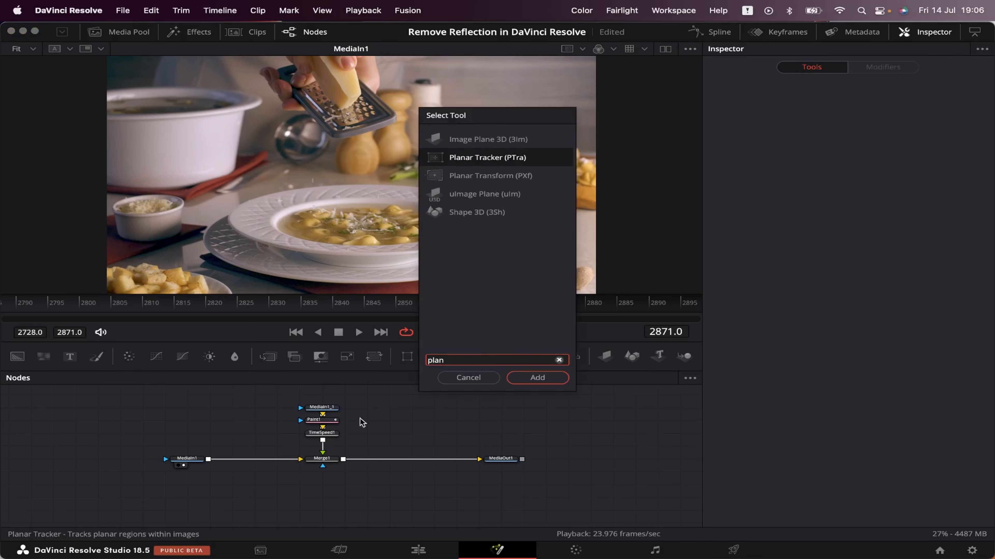
{"action": "key", "text": "Return"}
{"action": "left_click_drag", "start_coordinate": [186, 462], "coordinate": [276, 484]}
- Outline the spoon's bowl for PlanarTracker1, set frame 2871 as the reference time and track back to the start
{"action": "scroll", "coordinate": [568, 160], "scroll_direction": "up", "scroll_amount": 3}
{"action": "mouse_move", "coordinate": [568, 161]}
{"action": "left_mouse_down"}
{"action": "mouse_move", "coordinate": [509, 185]}
{"action": "mouse_move", "coordinate": [499, 212]}
{"action": "mouse_move", "coordinate": [532, 228]}
{"action": "mouse_move", "coordinate": [590, 183]}
{"action": "left_mouse_up"}
{"action": "left_click", "coordinate": [907, 151]}
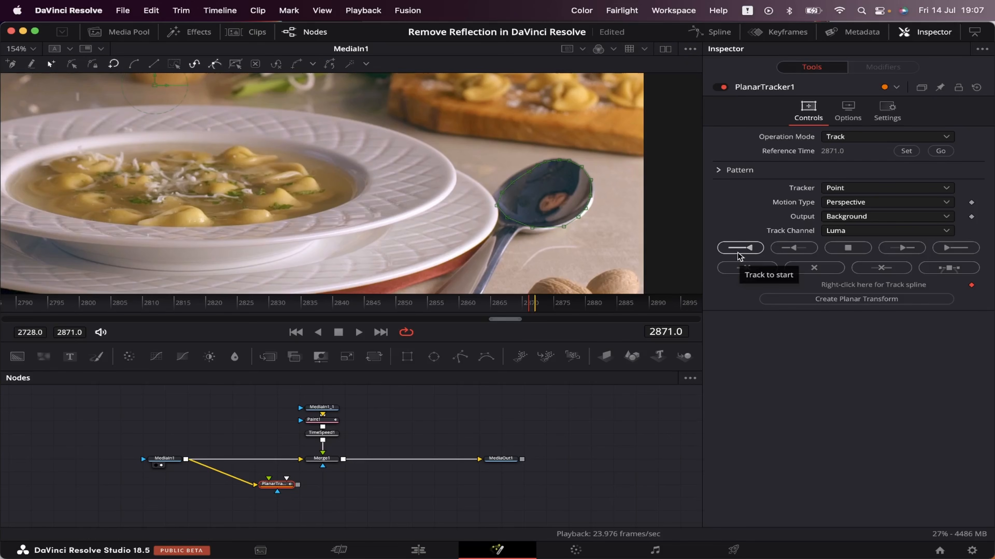
{"action": "left_click", "coordinate": [744, 250]}
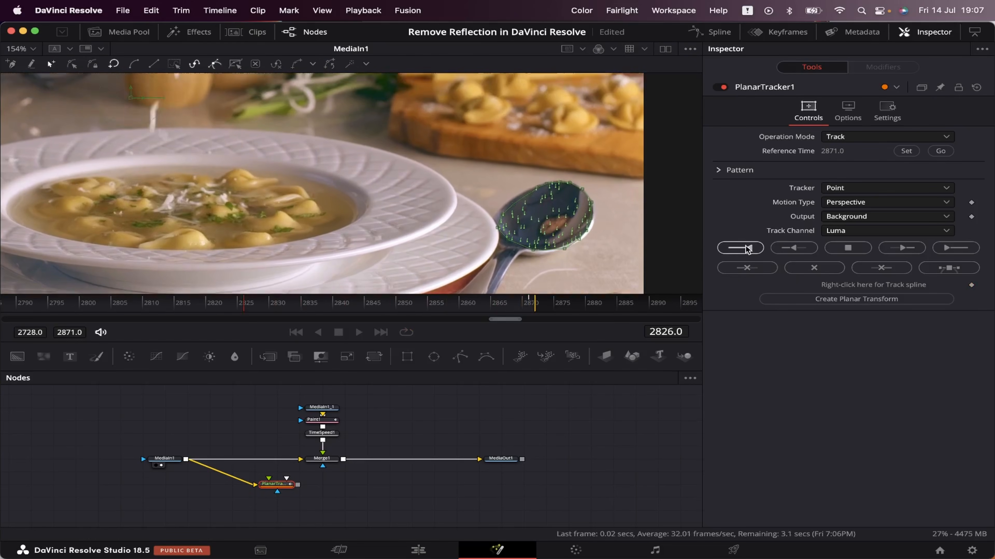
- Create a Planar Transform from the track and insert it between TimeSpeed1 and Merge1 at frame 2871
{"action": "left_click", "coordinate": [847, 301]}
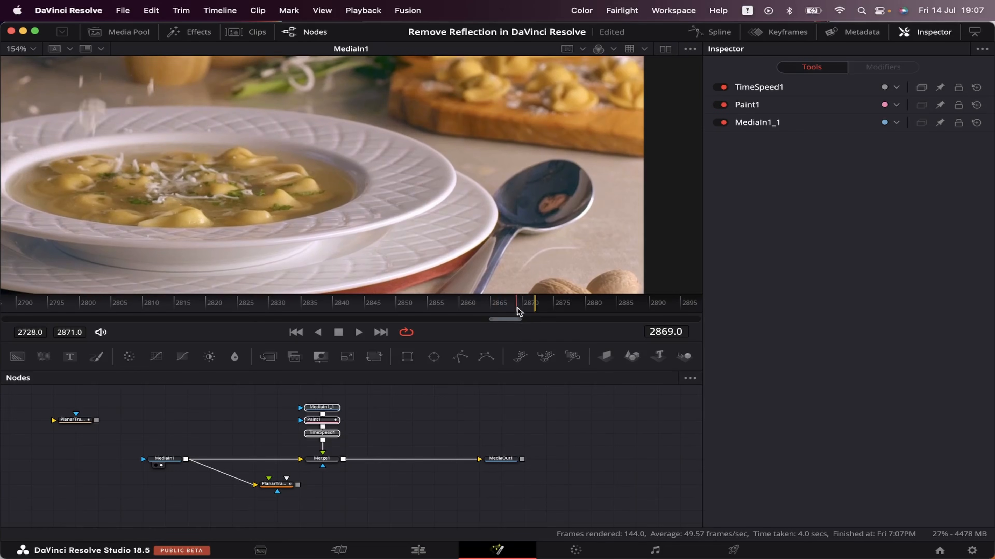
{"action": "left_click_drag", "start_coordinate": [517, 308], "coordinate": [531, 310]}
{"action": "left_click_drag", "start_coordinate": [74, 419], "coordinate": [321, 444]}
{"action": "left_click", "coordinate": [33, 50]}
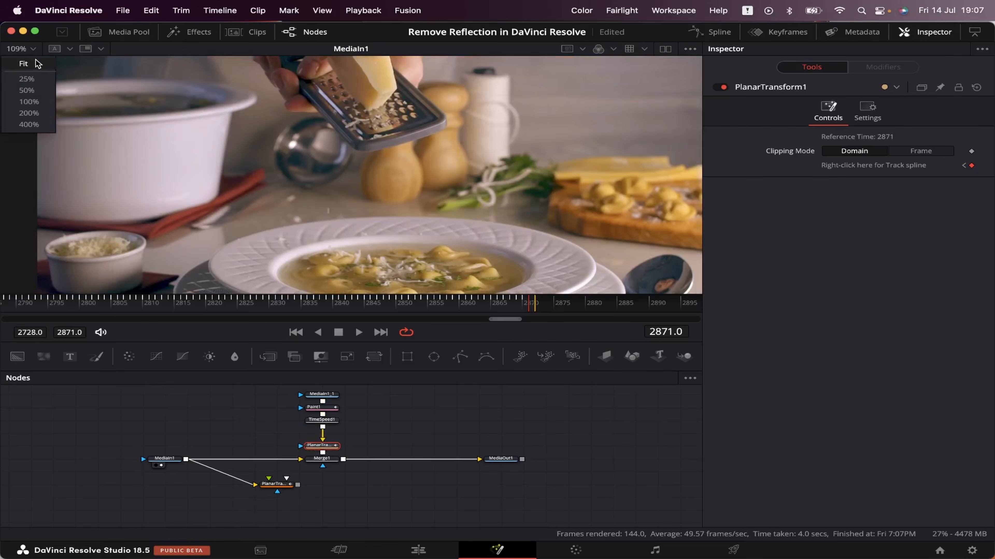
{"action": "left_click", "coordinate": [41, 67]}
- Display MediaOut1, check the tracked patch across the clip, and paste a copy of PlanarTransform1 as Merge1's mask input
{"action": "left_click", "coordinate": [4, 310]}
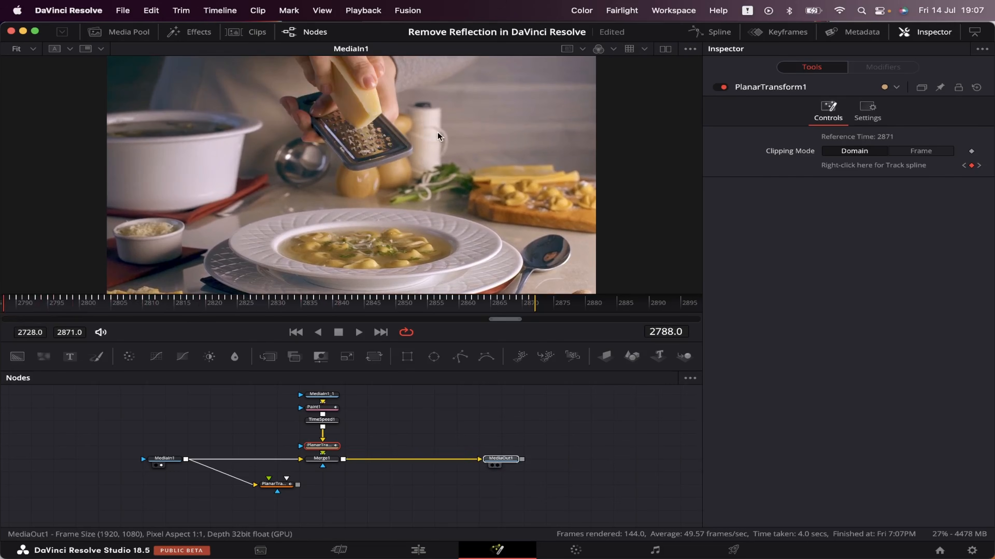
{"action": "left_click", "coordinate": [491, 465]}
{"action": "left_click_drag", "start_coordinate": [4, 312], "coordinate": [357, 300]}
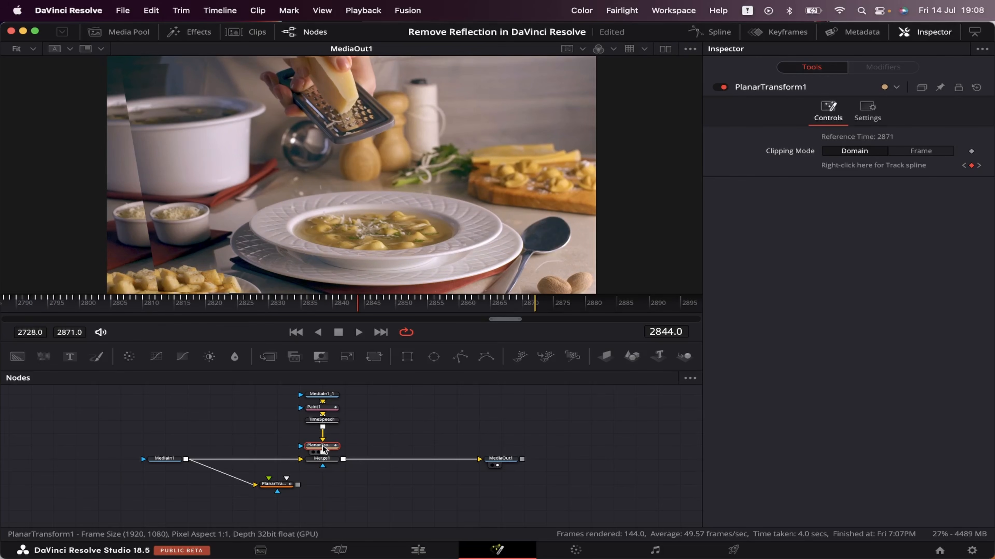
{"action": "key", "text": "ctrl+v"}
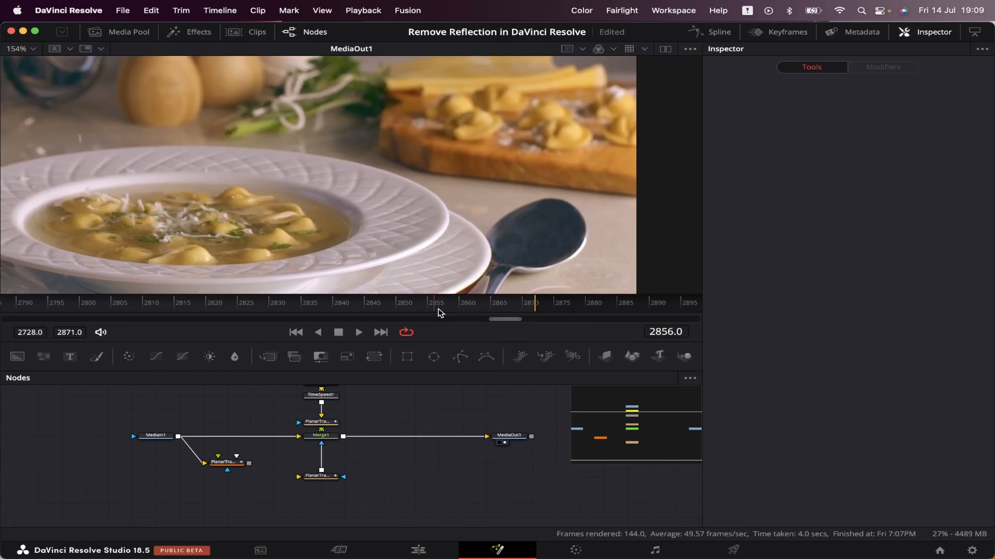
- Add a Polygon mask at frame 2871 and connect it to the input of the duplicated Planar Transform
{"action": "left_click_drag", "start_coordinate": [442, 311], "coordinate": [524, 313]}
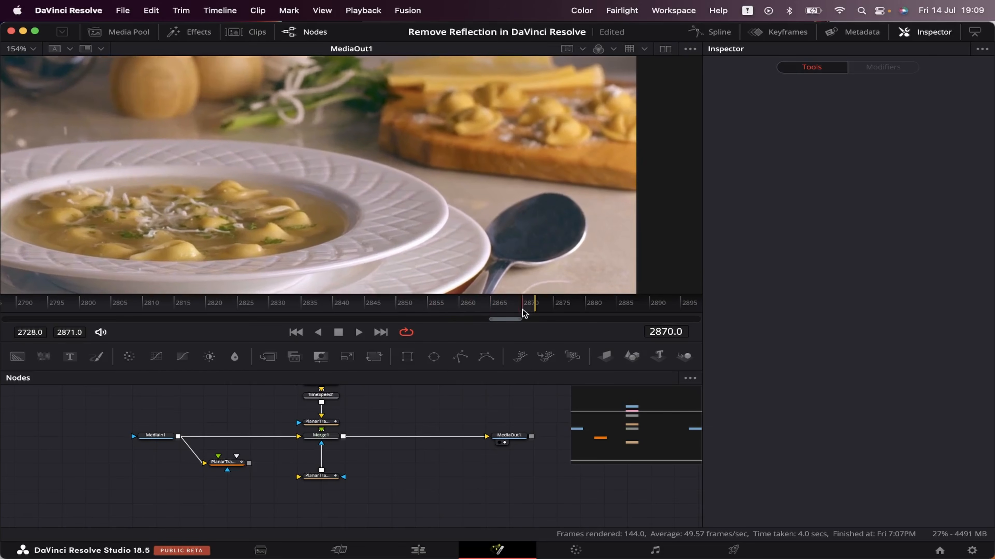
{"action": "left_click_drag", "start_coordinate": [459, 356], "coordinate": [319, 502]}
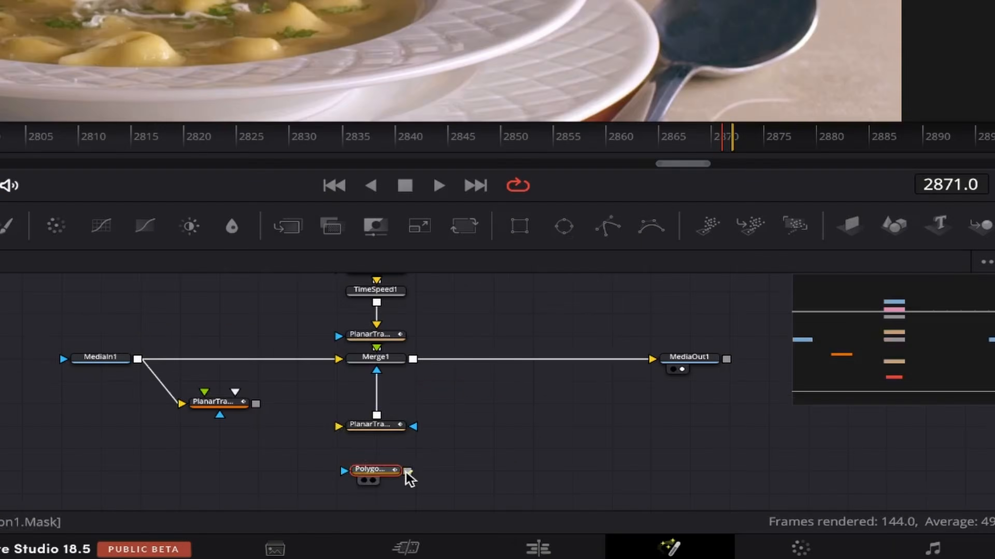
{"action": "left_click_drag", "start_coordinate": [407, 472], "coordinate": [348, 437]}
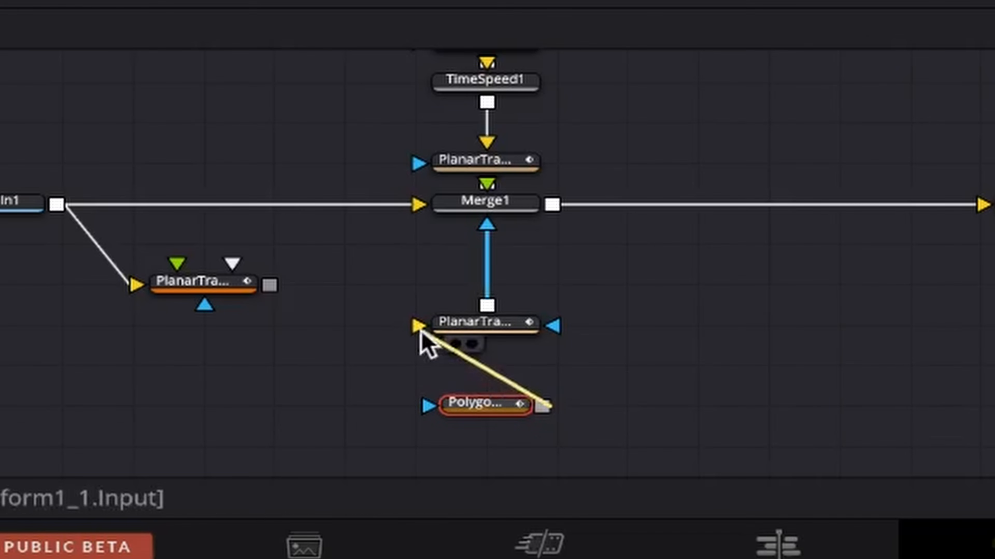
{"action": "left_click_drag", "start_coordinate": [434, 344], "coordinate": [447, 341]}
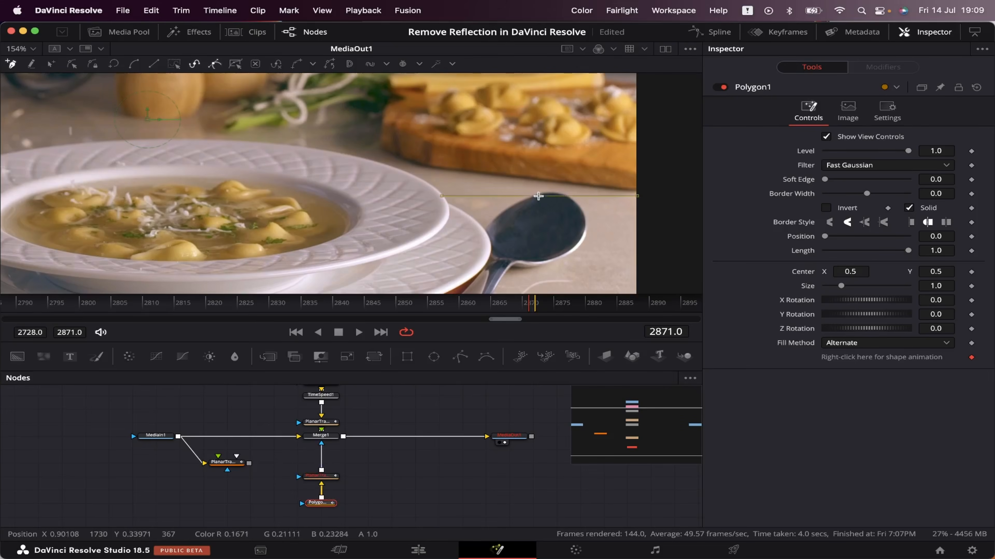
- Draw a closed polygon mask around the spoon's bowl and refine its point beside the plate's rim
{"action": "left_click", "coordinate": [539, 195]}
{"action": "left_click", "coordinate": [515, 201]}
{"action": "left_click", "coordinate": [502, 214]}
{"action": "left_click", "coordinate": [492, 225]}
{"action": "left_click", "coordinate": [488, 236]}
{"action": "left_click", "coordinate": [519, 258]}
{"action": "left_click", "coordinate": [569, 249]}
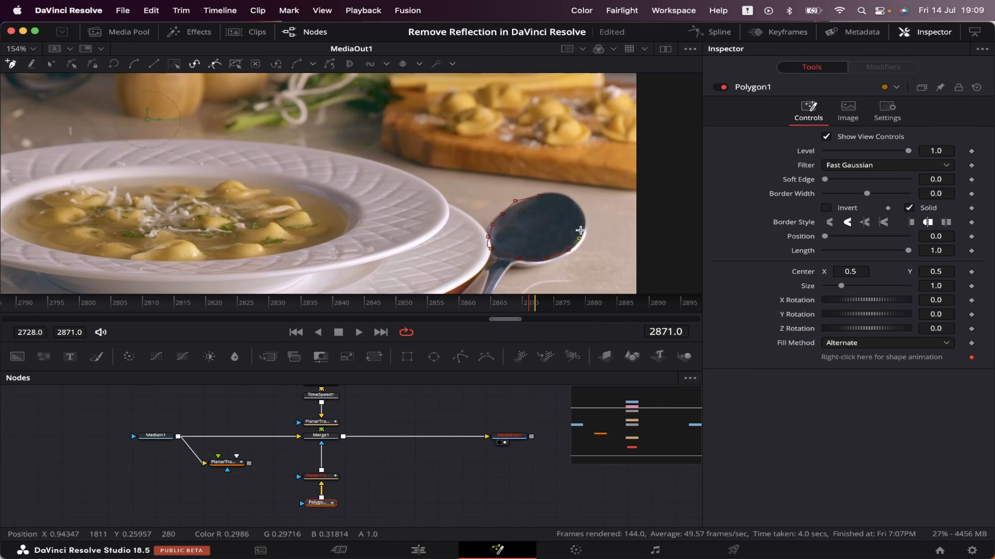
{"action": "left_click", "coordinate": [581, 224]}
{"action": "left_click", "coordinate": [561, 196]}
{"action": "left_click", "coordinate": [540, 195]}
{"action": "scroll", "coordinate": [340, 461], "scroll_direction": "up", "scroll_amount": 1}
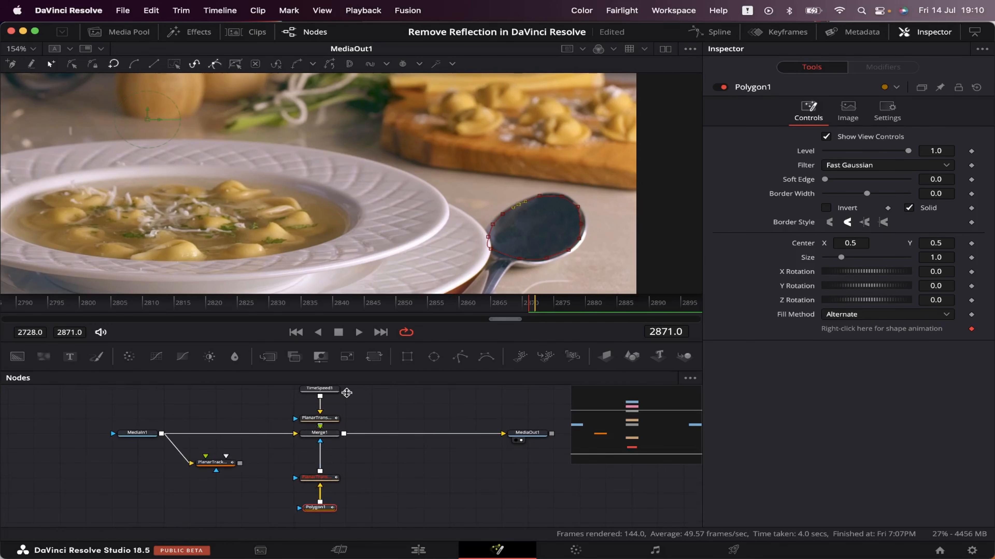
{"action": "left_click", "coordinate": [489, 237]}
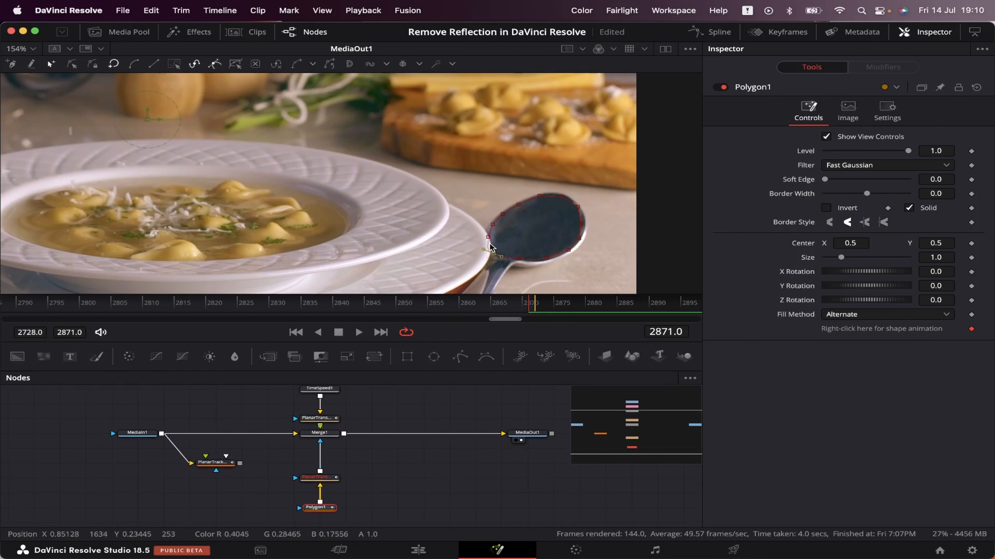
- Set the polygon mask's soft edge to 0.0029 and return to the timeline on the Edit page
{"action": "left_click", "coordinate": [936, 179]}
{"action": "type", "text": "0.0029"}
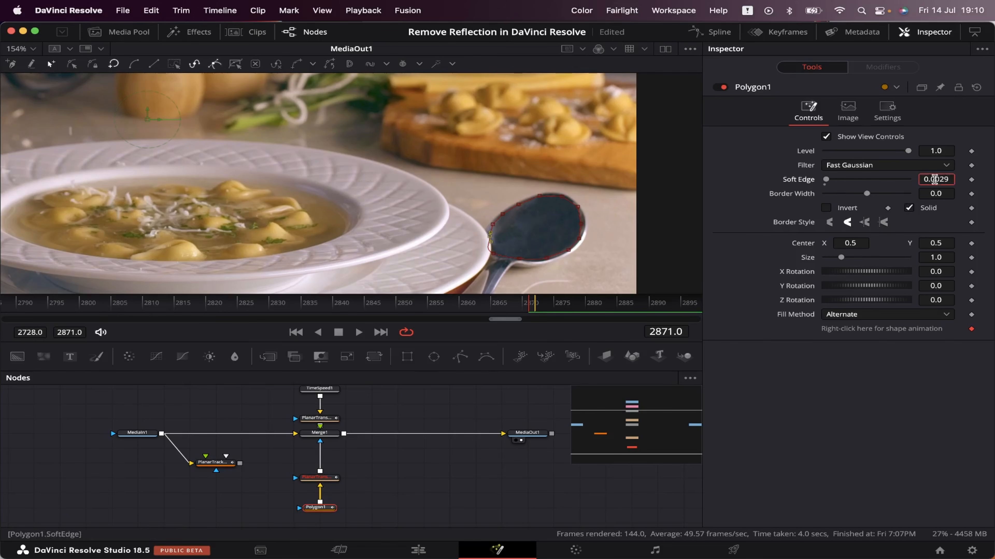
{"action": "key", "text": "Return"}
{"action": "left_click", "coordinate": [419, 550]}
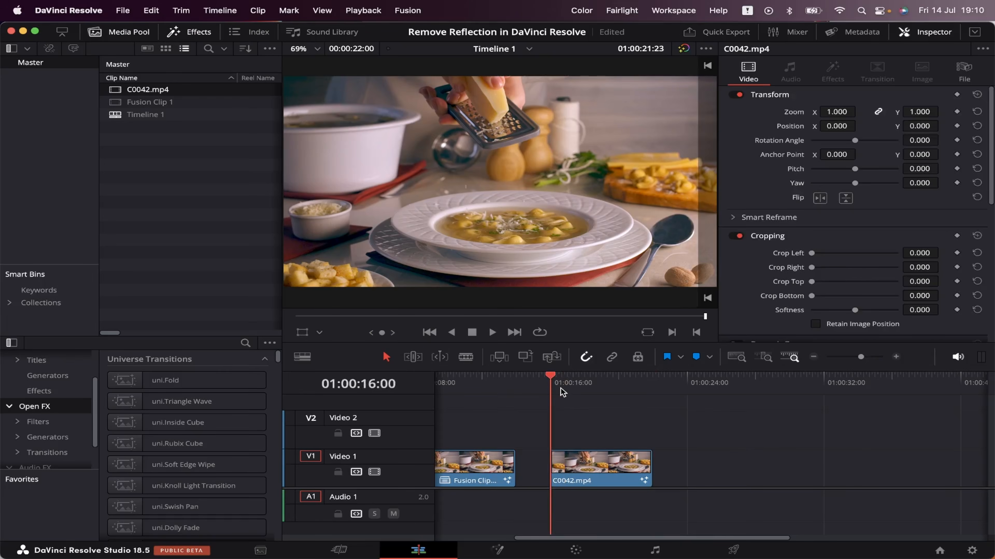